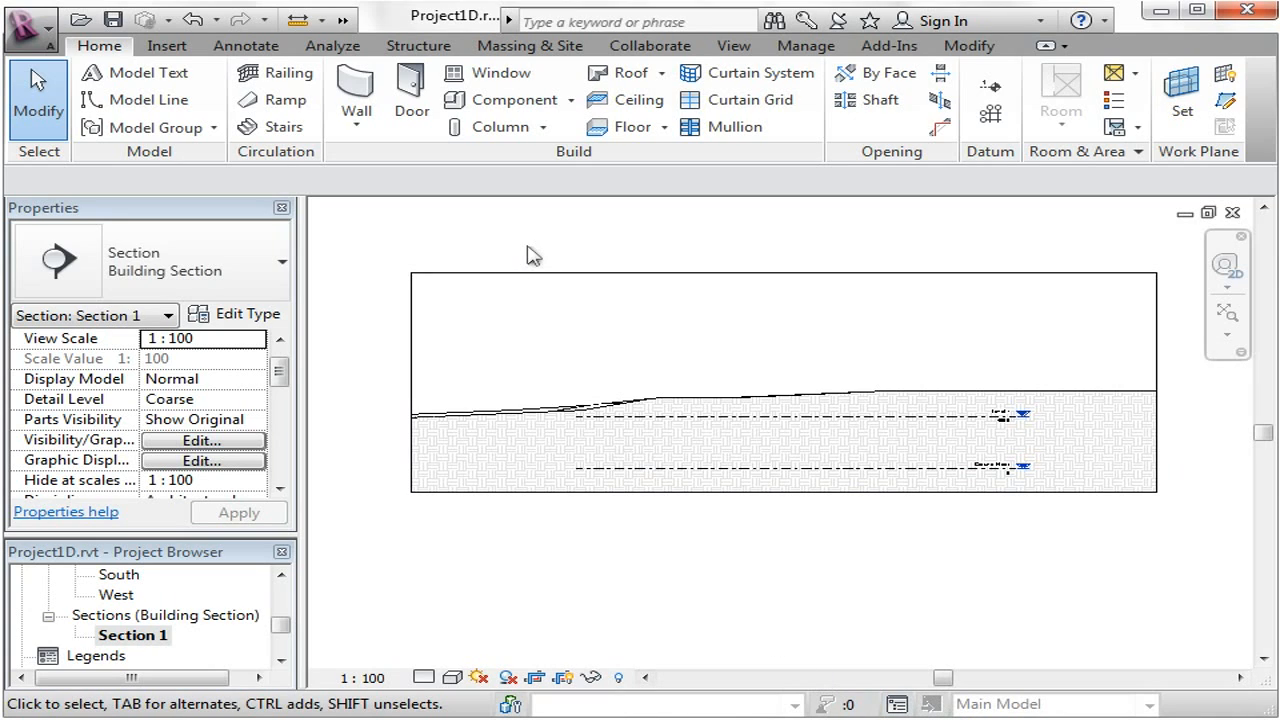
# Step: Browse the project's view list up to the floor plans, with the massing and site tools at hand
pyautogui.click(549, 50)
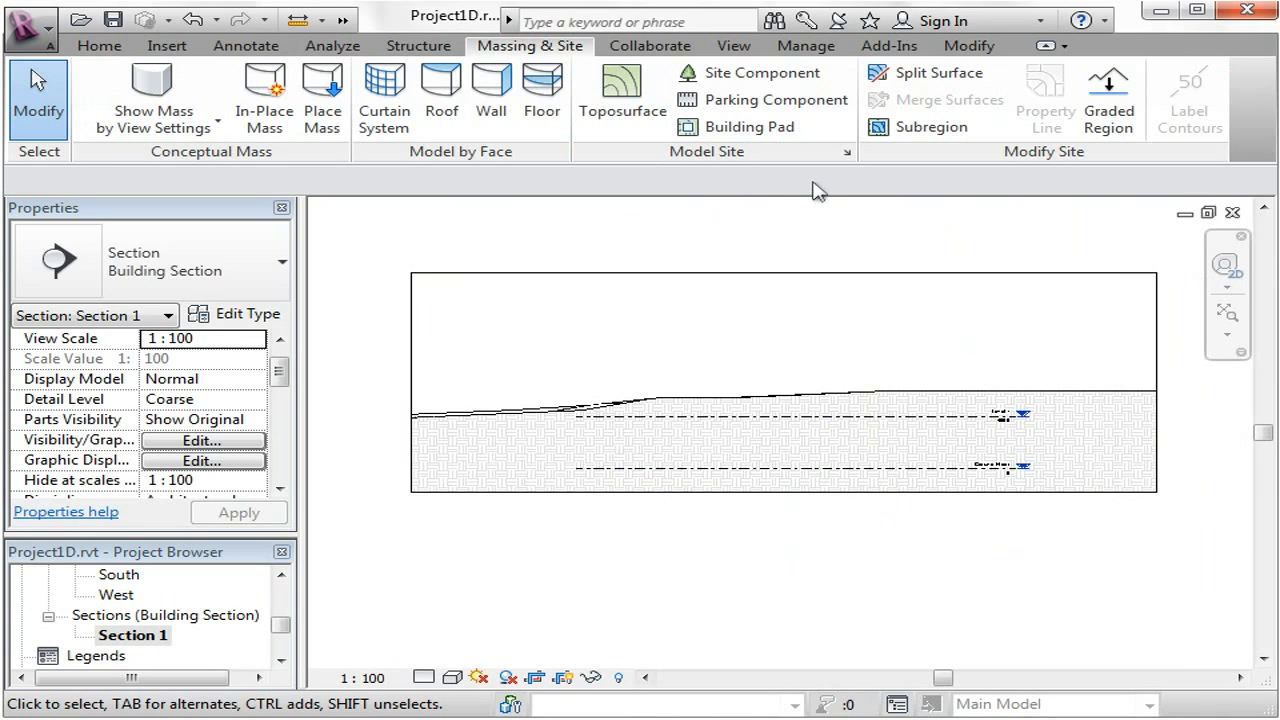
pyautogui.click(282, 577)
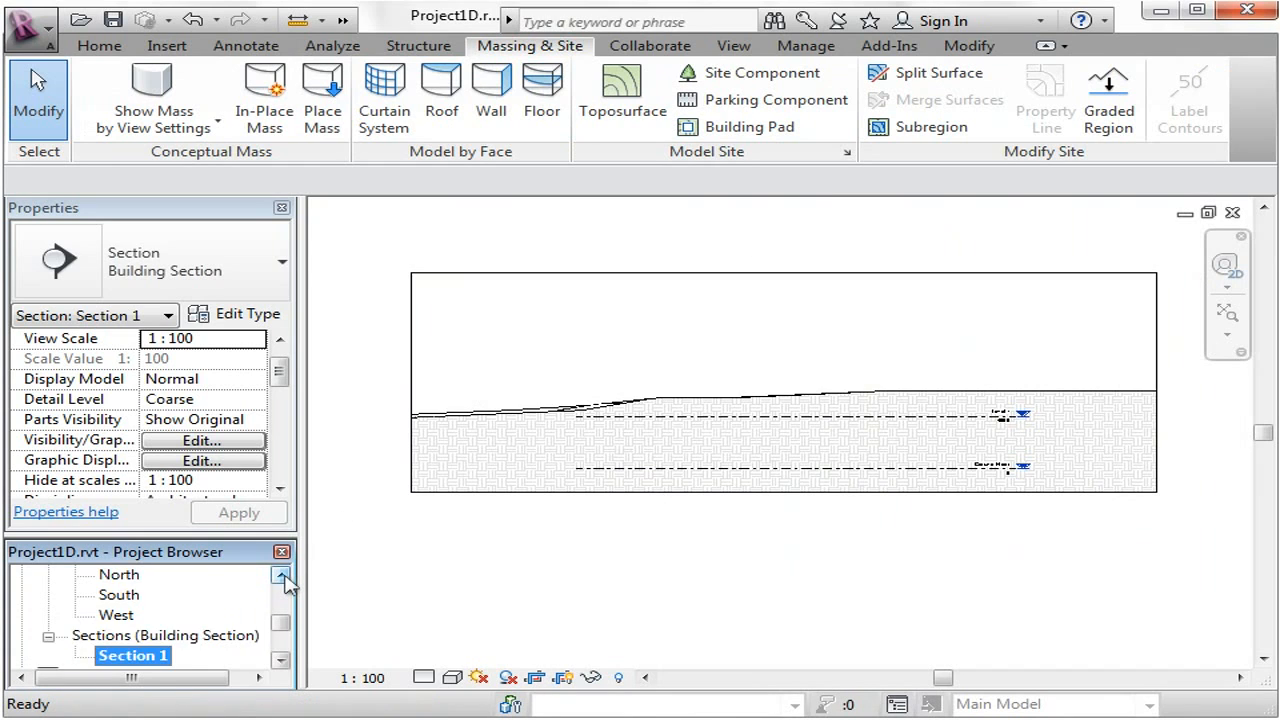
pyautogui.click(282, 577)
pyautogui.click(282, 577)
pyautogui.click(282, 577)
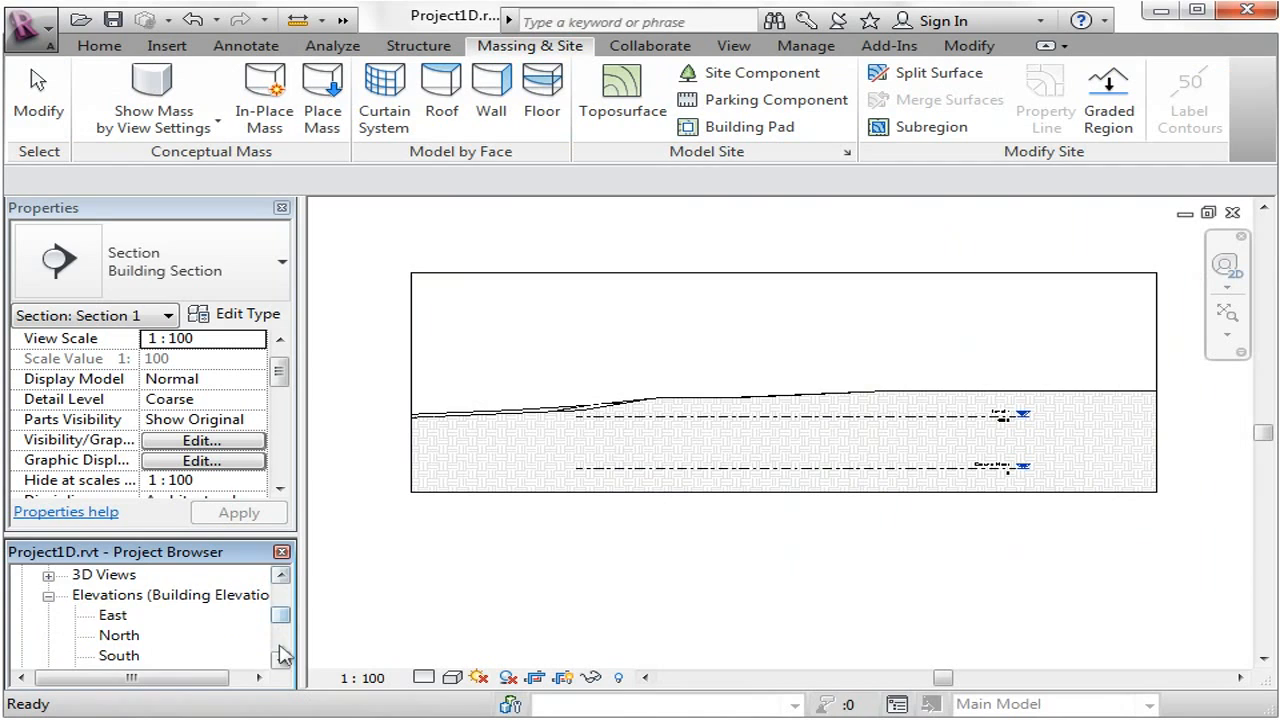
pyautogui.click(281, 577)
pyautogui.click(281, 577)
pyautogui.click(281, 577)
pyautogui.click(281, 577)
pyautogui.click(281, 577)
pyautogui.click(281, 577)
pyautogui.click(281, 577)
pyautogui.click(281, 577)
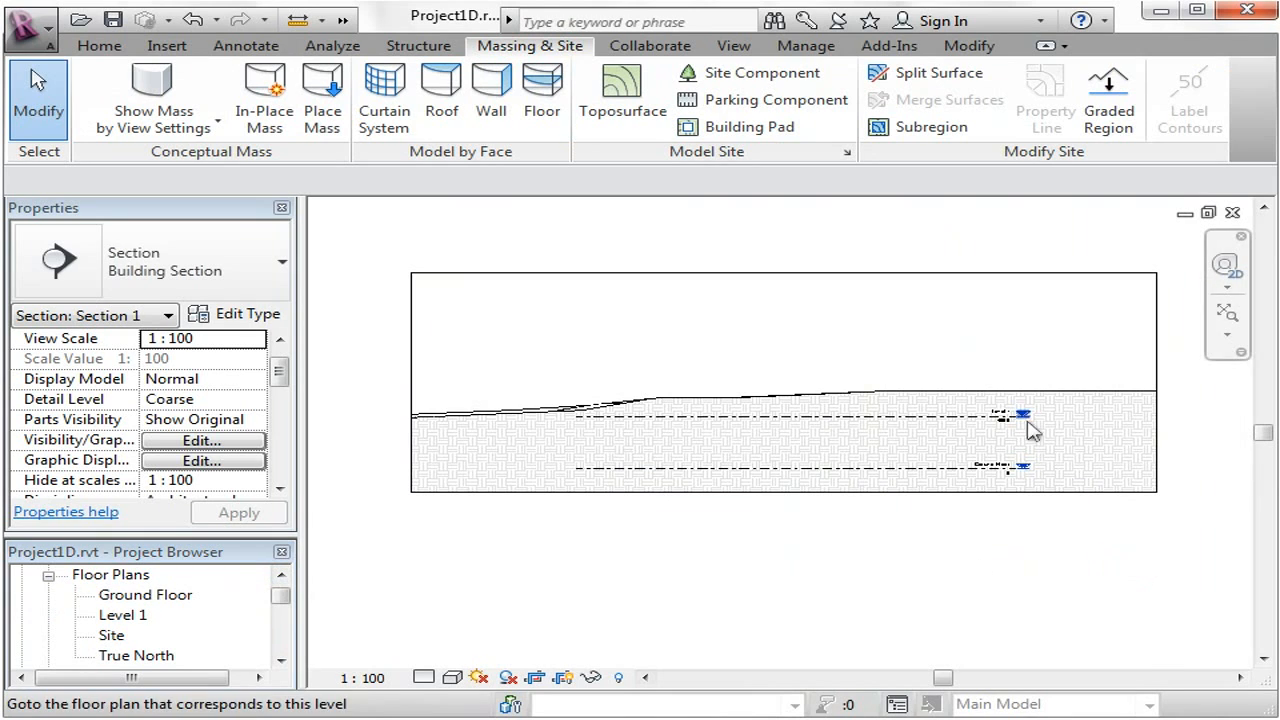
# Step: Examine how the Level 1 and Ground Floor levels sit relative to the terrain in Section 1
pyautogui.scroll(2, 1030, 445)
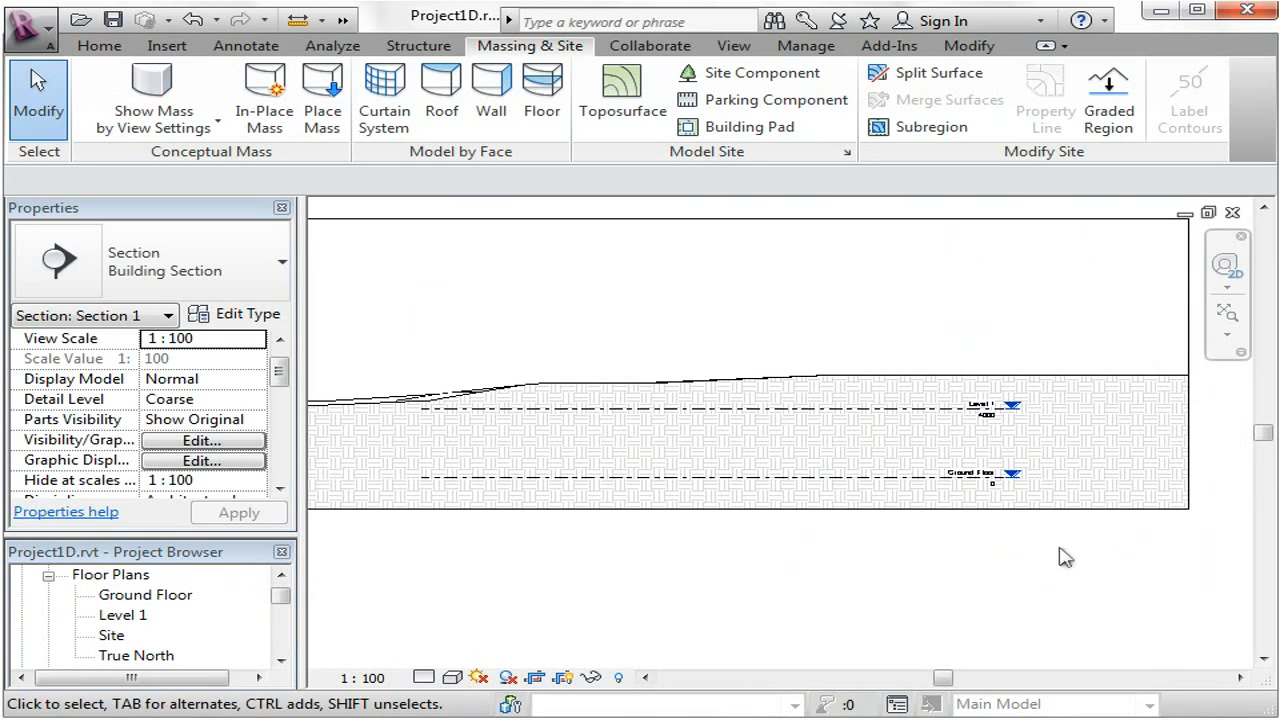
pyautogui.scroll(2, 1005, 448)
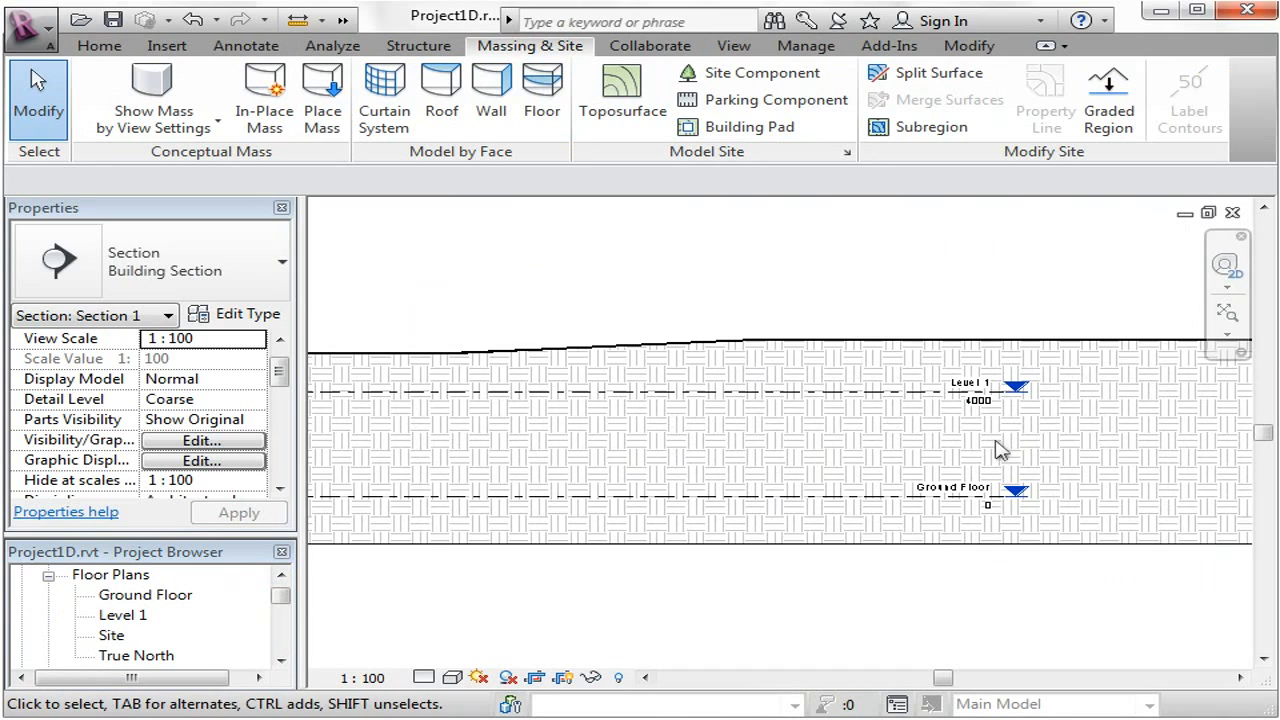
pyautogui.scroll(2, 1000, 450)
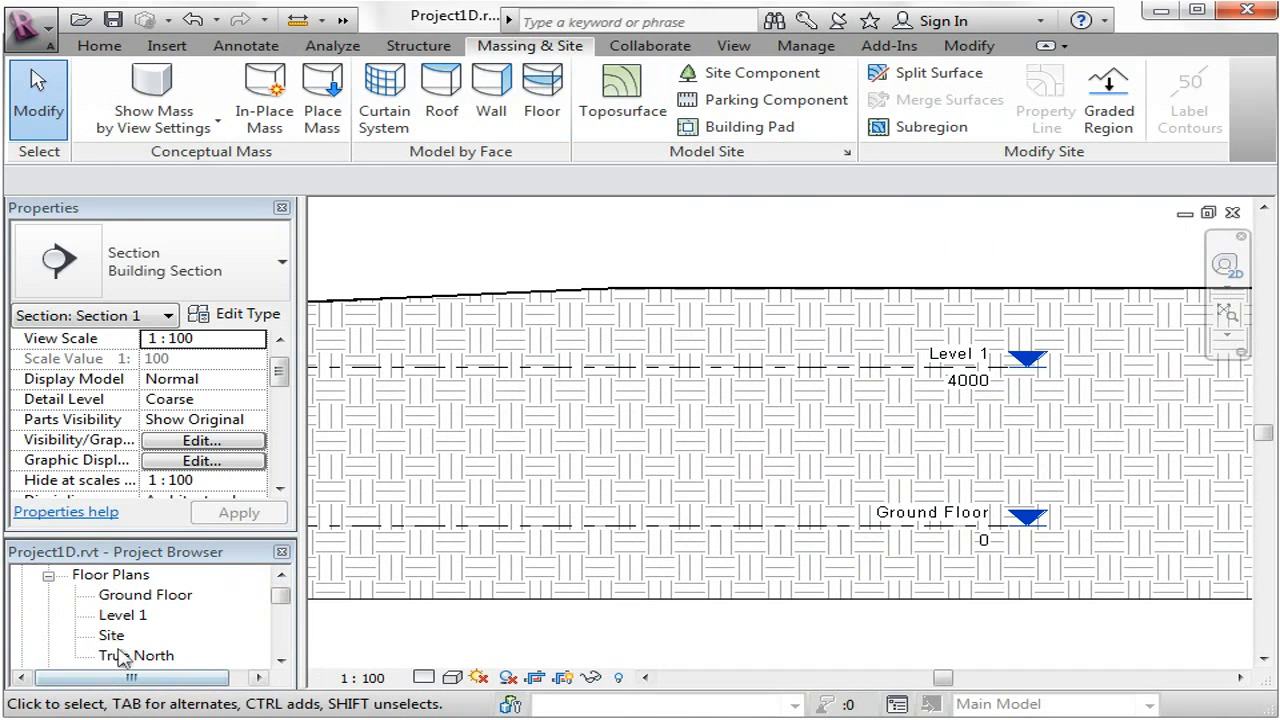
pyautogui.scroll(-5, 950, 360)
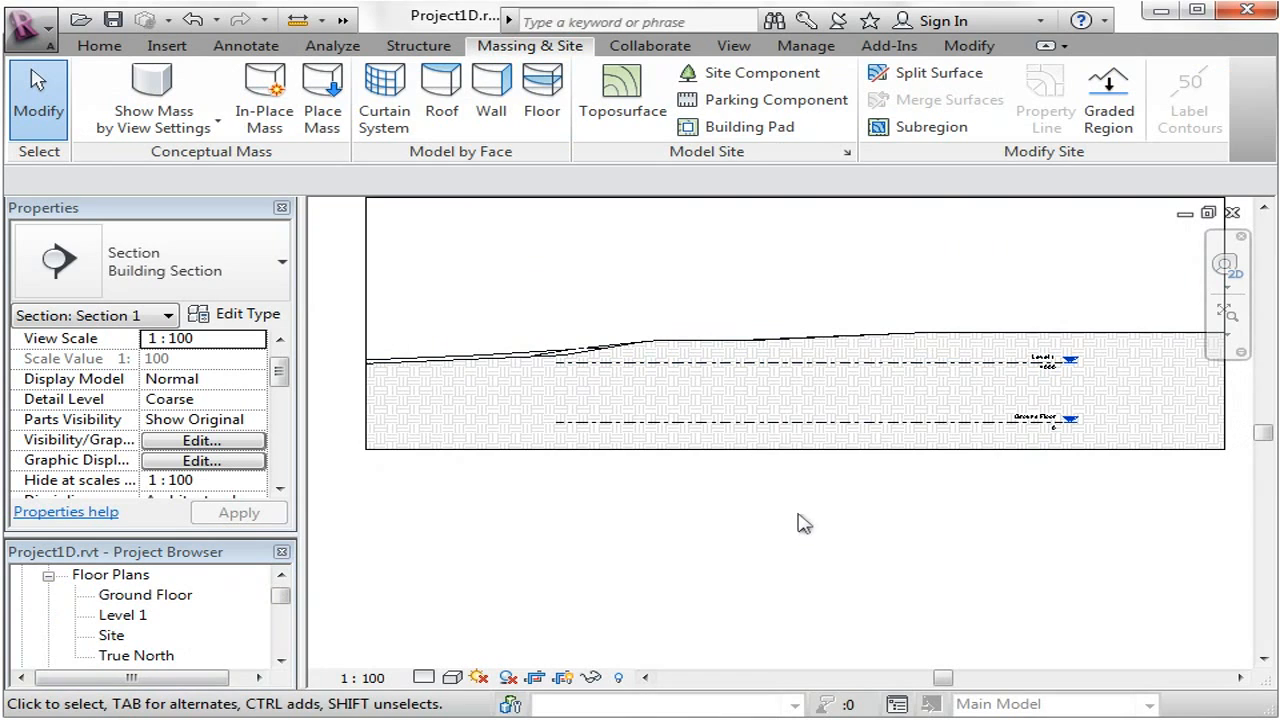
# Step: View the Level 1 floor plan, open the Site floor plan instead, and check the extent of the toposurface there
pyautogui.doubleClick(123, 615)
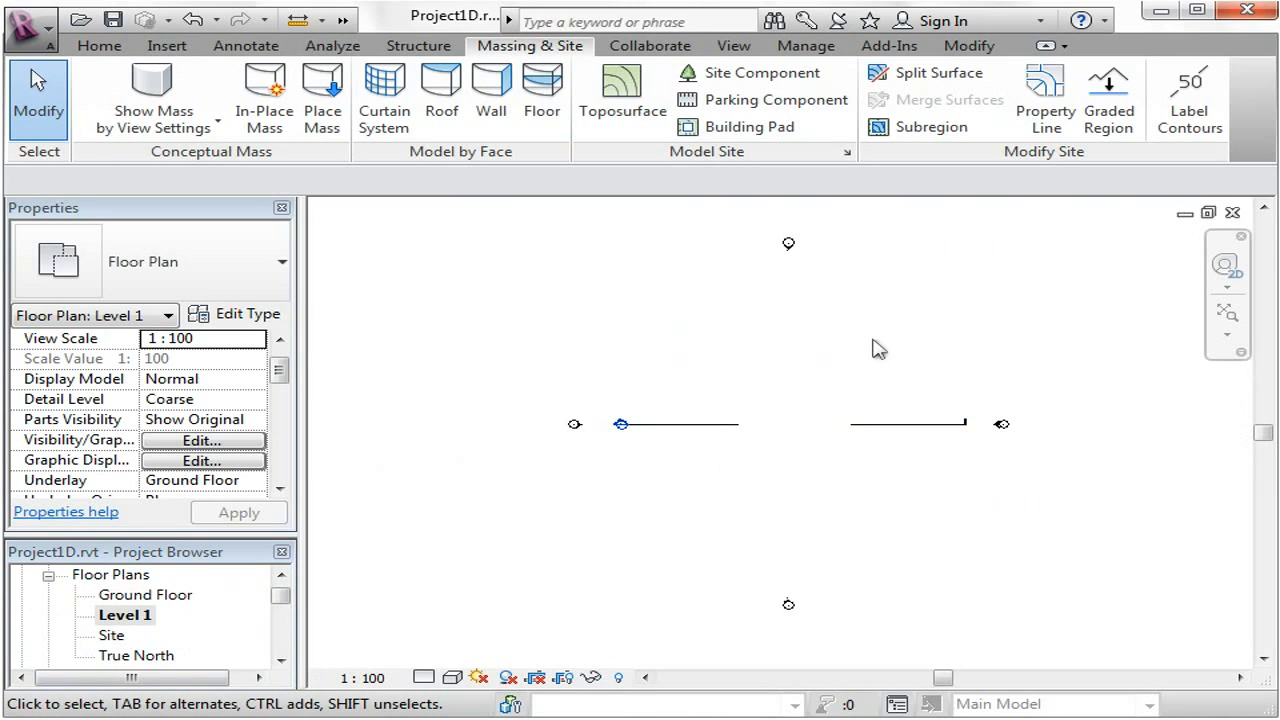
pyautogui.doubleClick(106, 637)
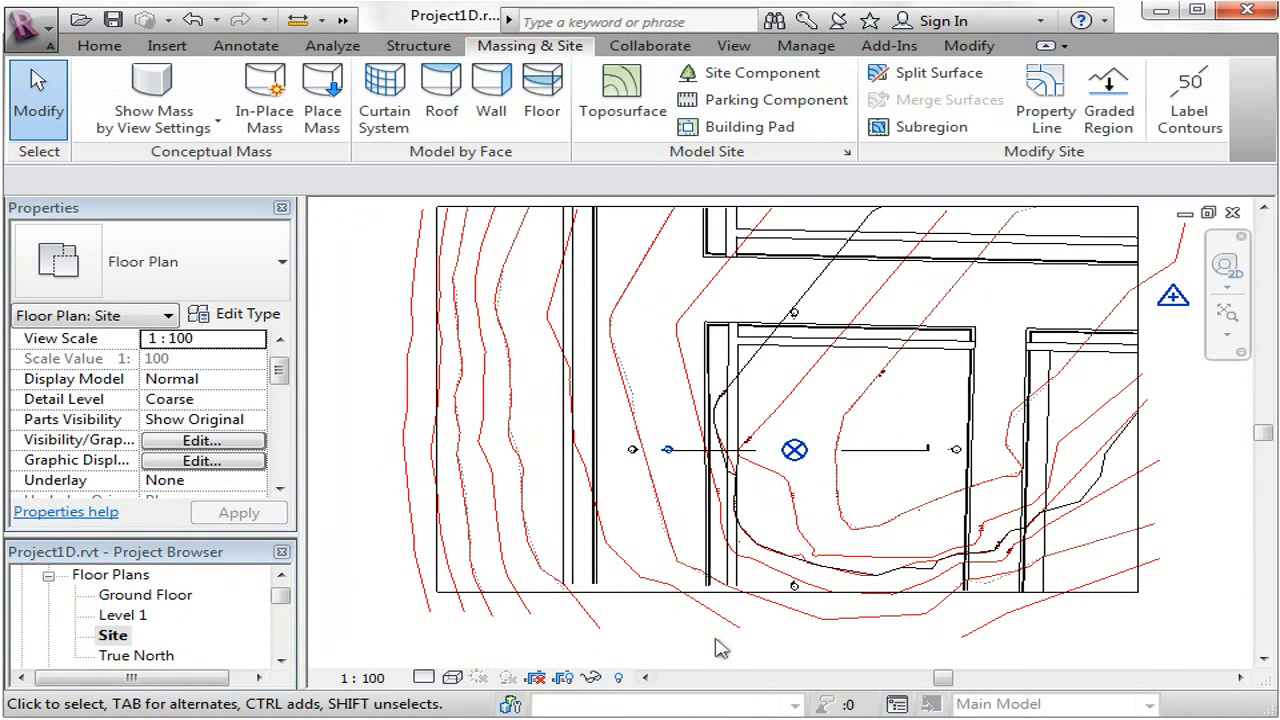
pyautogui.scroll(1, 932, 490)
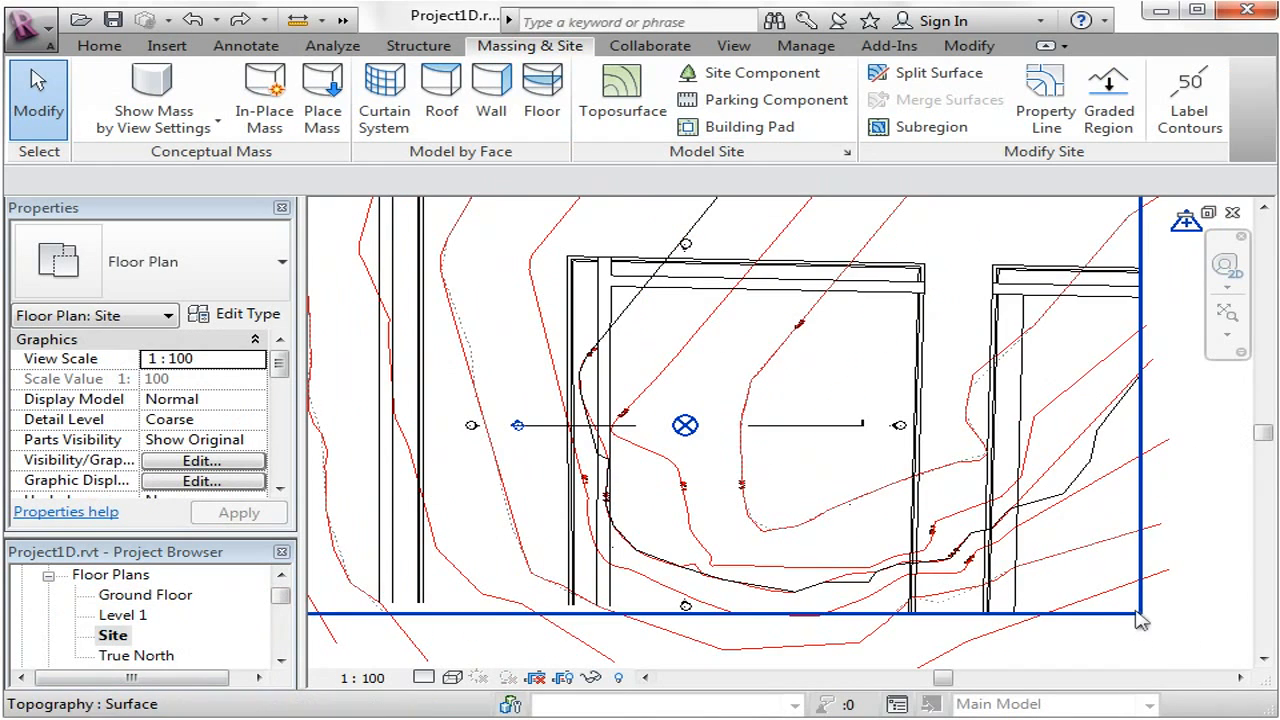
pyautogui.click(1141, 620)
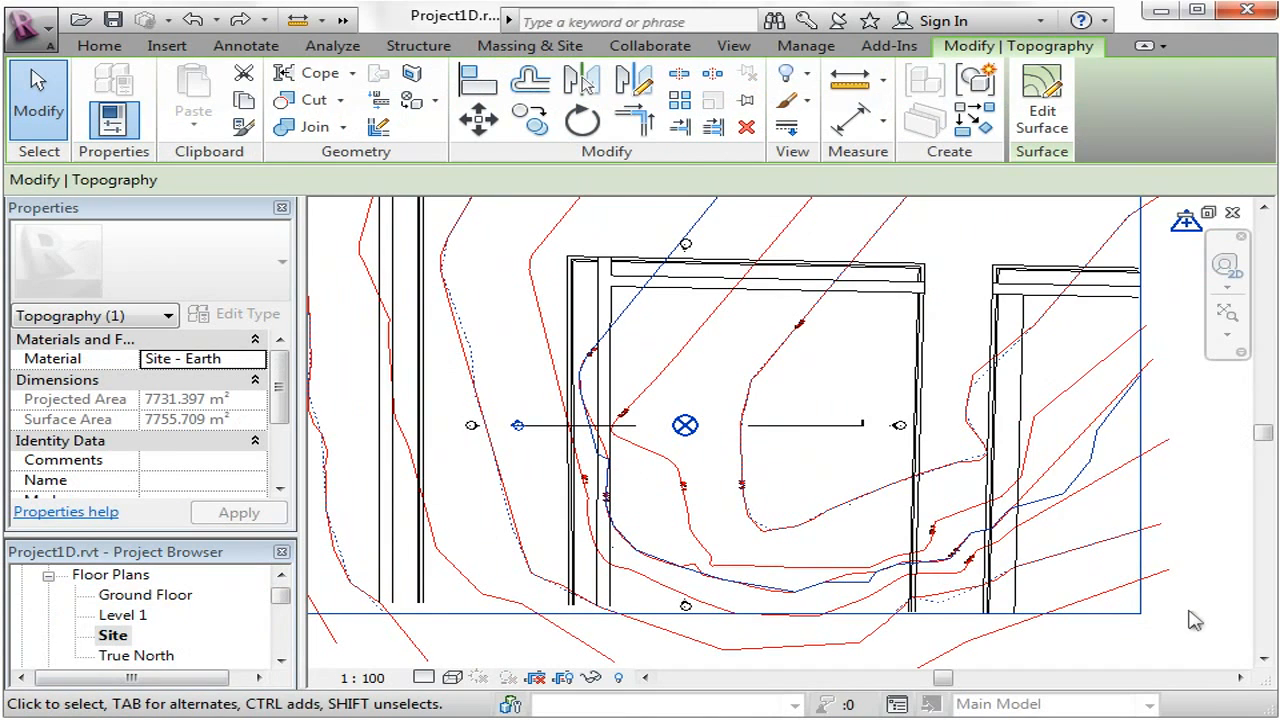
pyautogui.click(1195, 620)
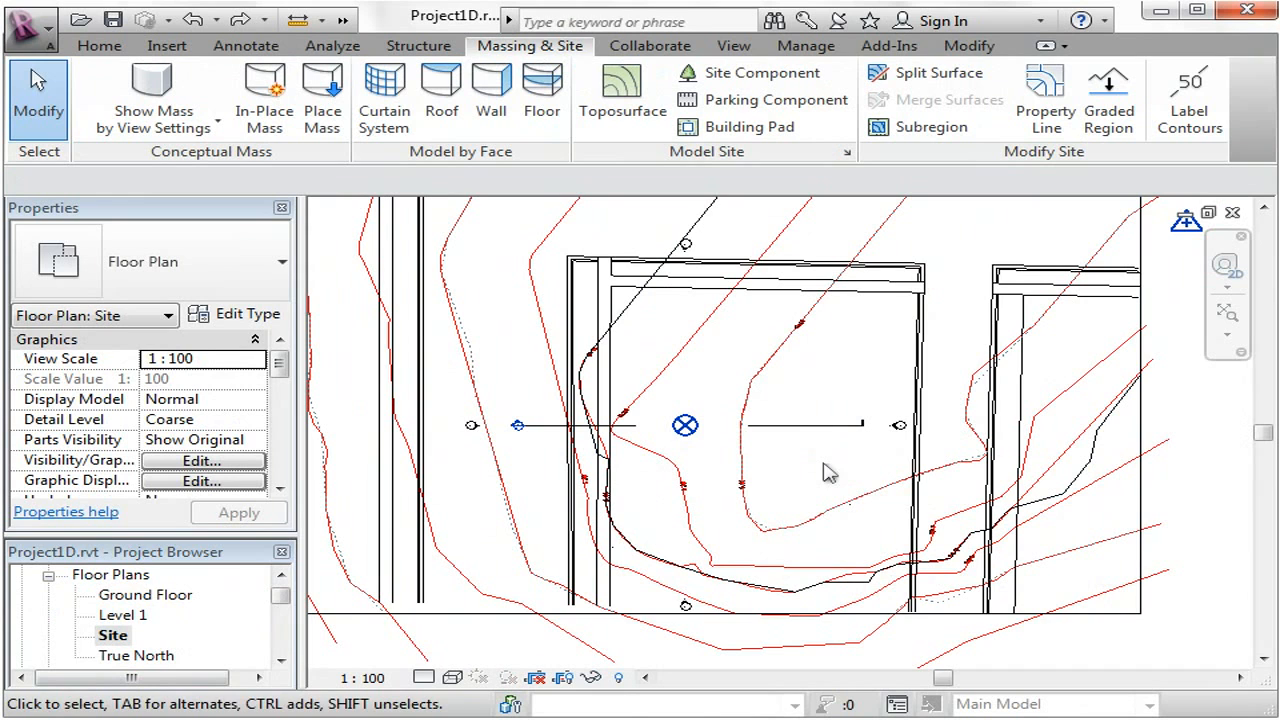
# Step: Start a building pad and sketch its rectangular boundary, about 31000 by 23000, within the central plot of the site
pyautogui.click(749, 127)
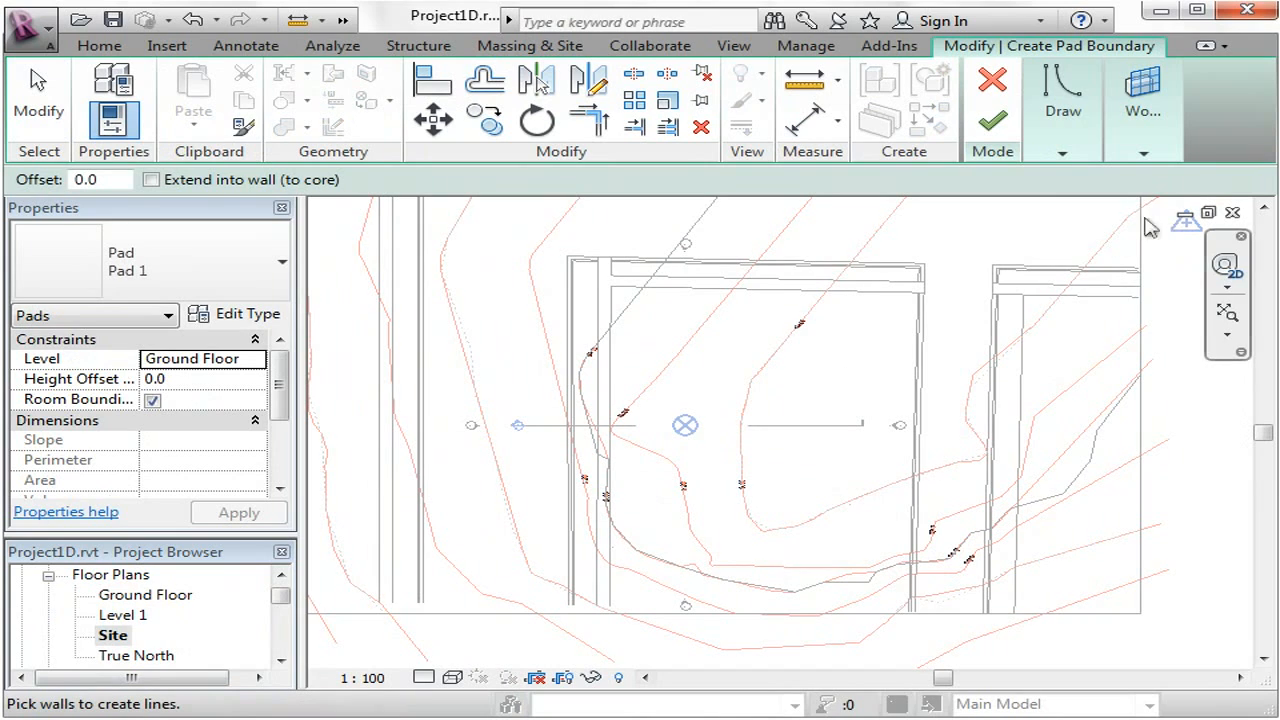
pyautogui.click(1063, 153)
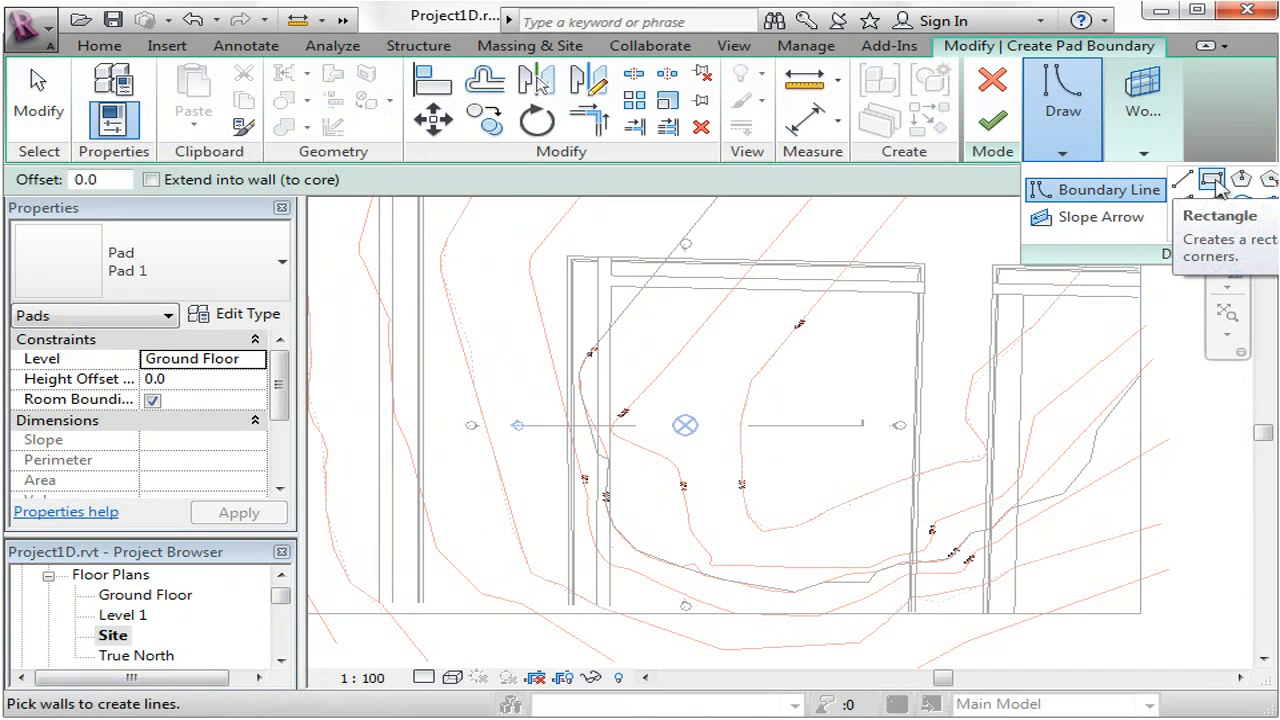
pyautogui.click(1213, 184)
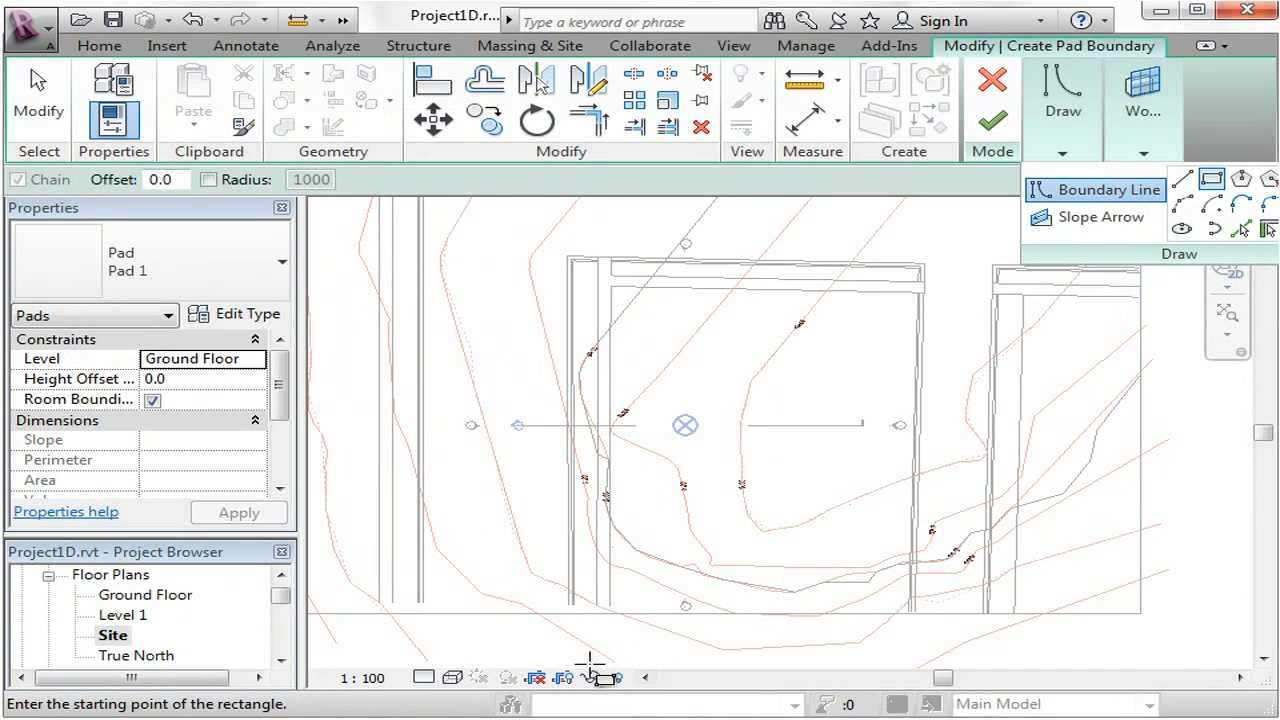
pyautogui.scroll(1, 648, 455)
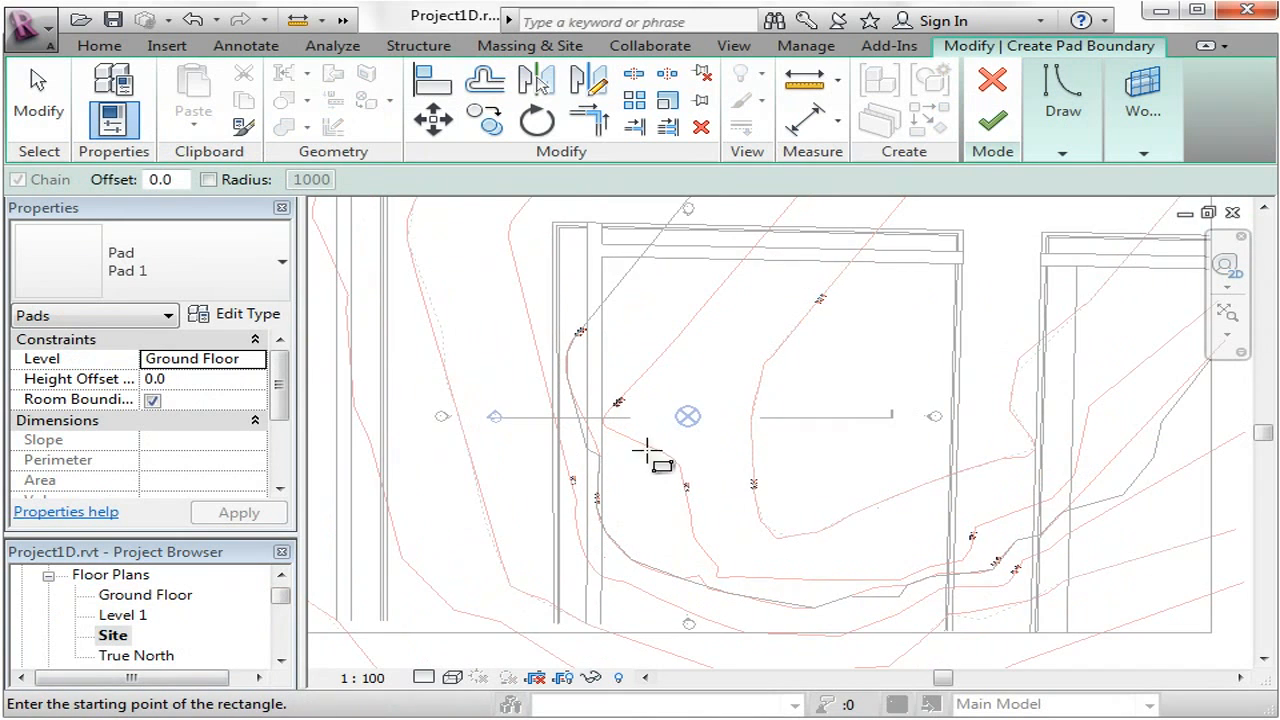
pyautogui.click(620, 352)
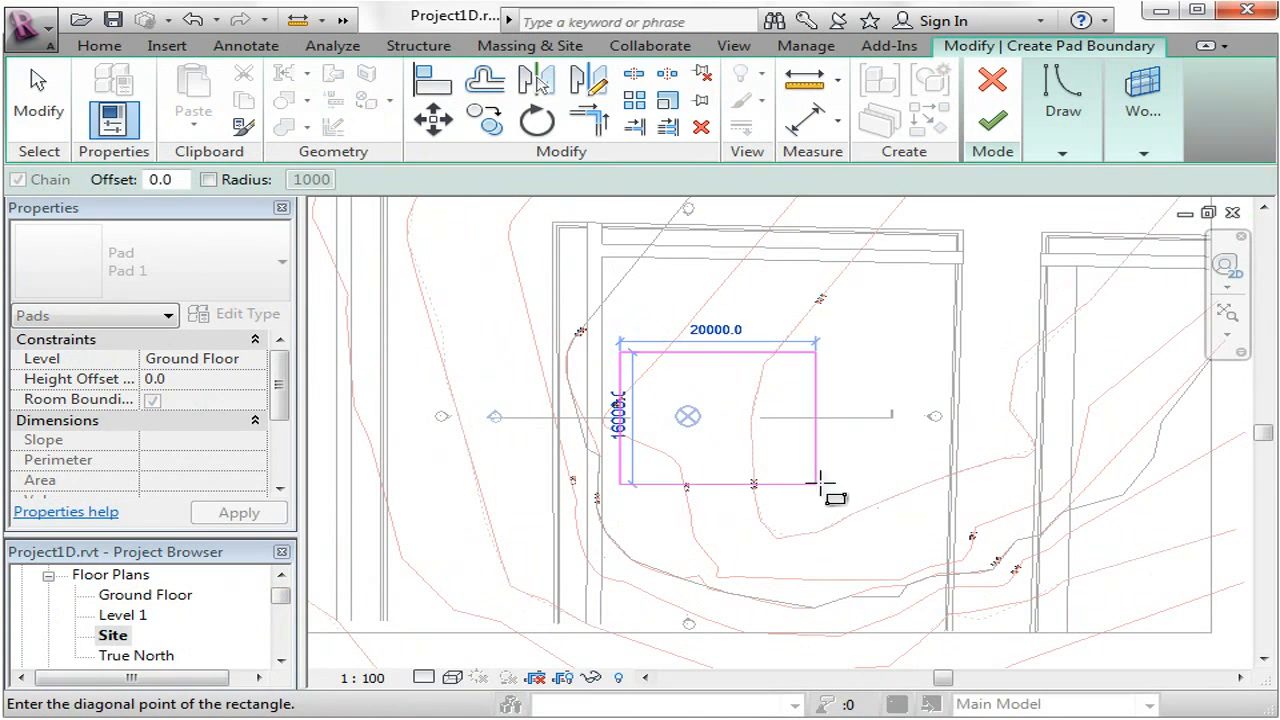
pyautogui.click(921, 541)
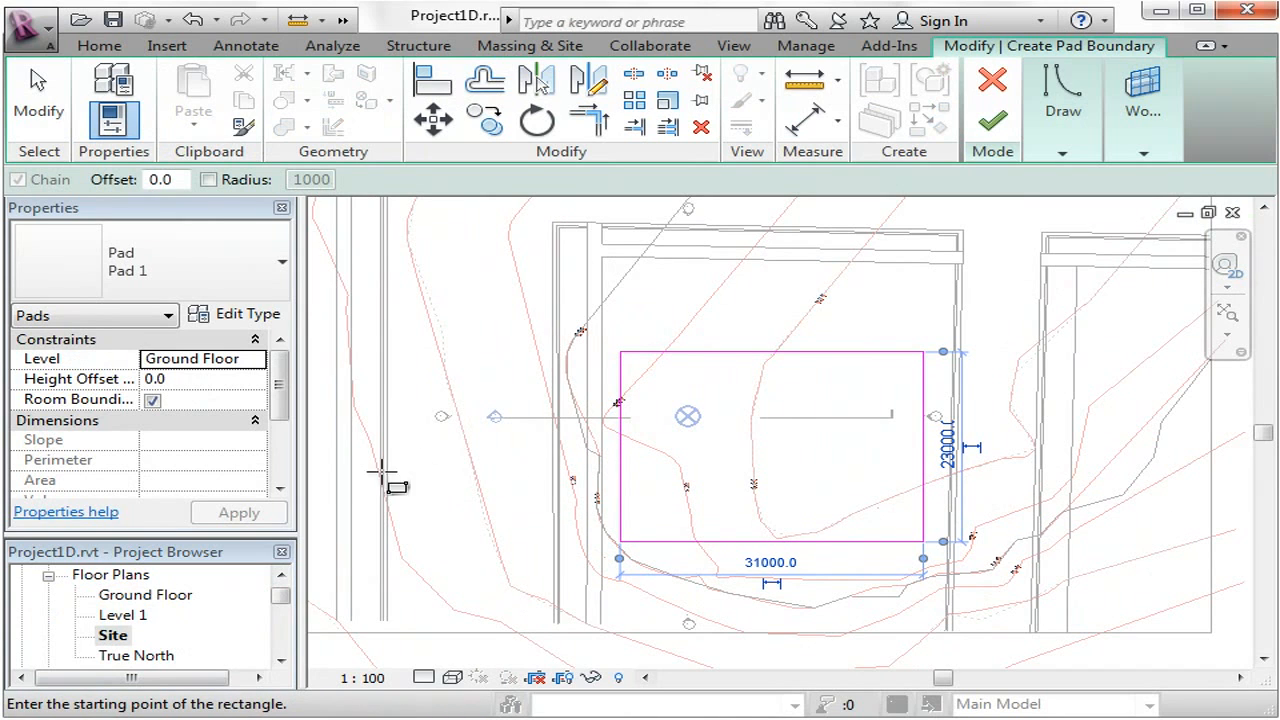
# Step: Set the building pad's level constraint to Level 1
pyautogui.click(262, 366)
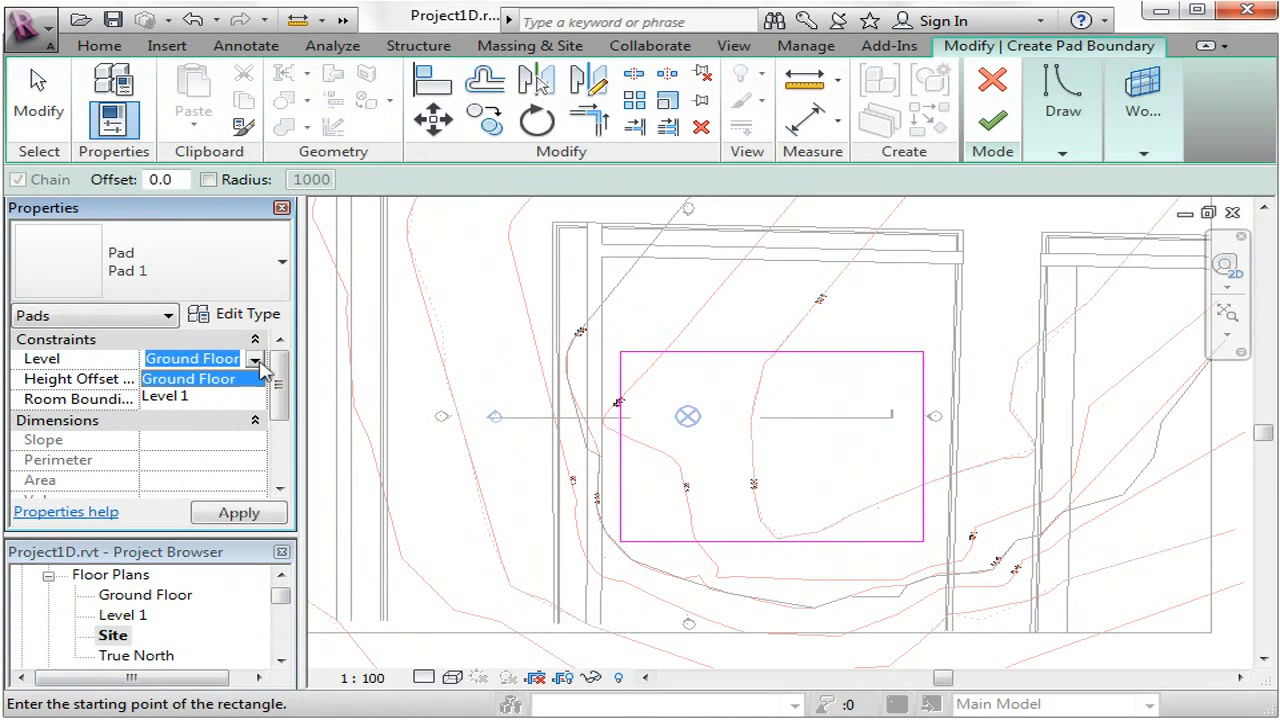
pyautogui.click(170, 396)
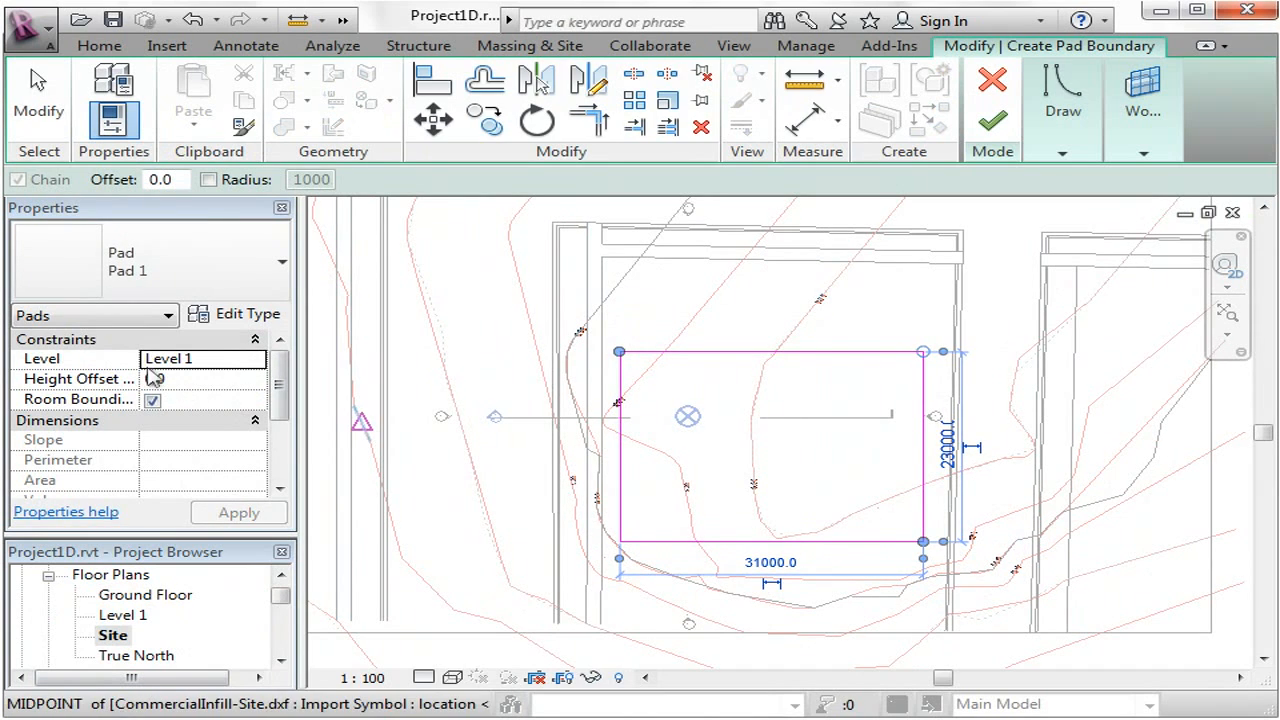
pyautogui.click(286, 384)
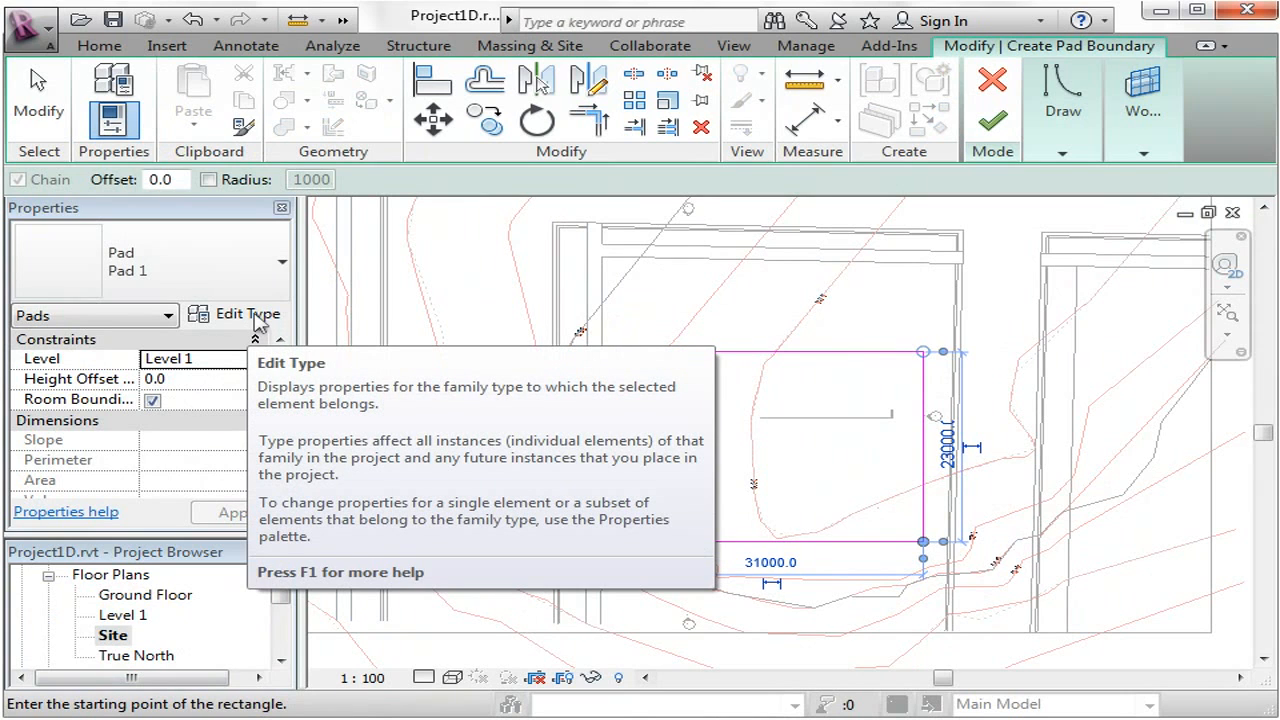
# Step: Set the structure layer thickness of the Pad 1 type to 150 and finish the building pad
pyautogui.click(255, 318)
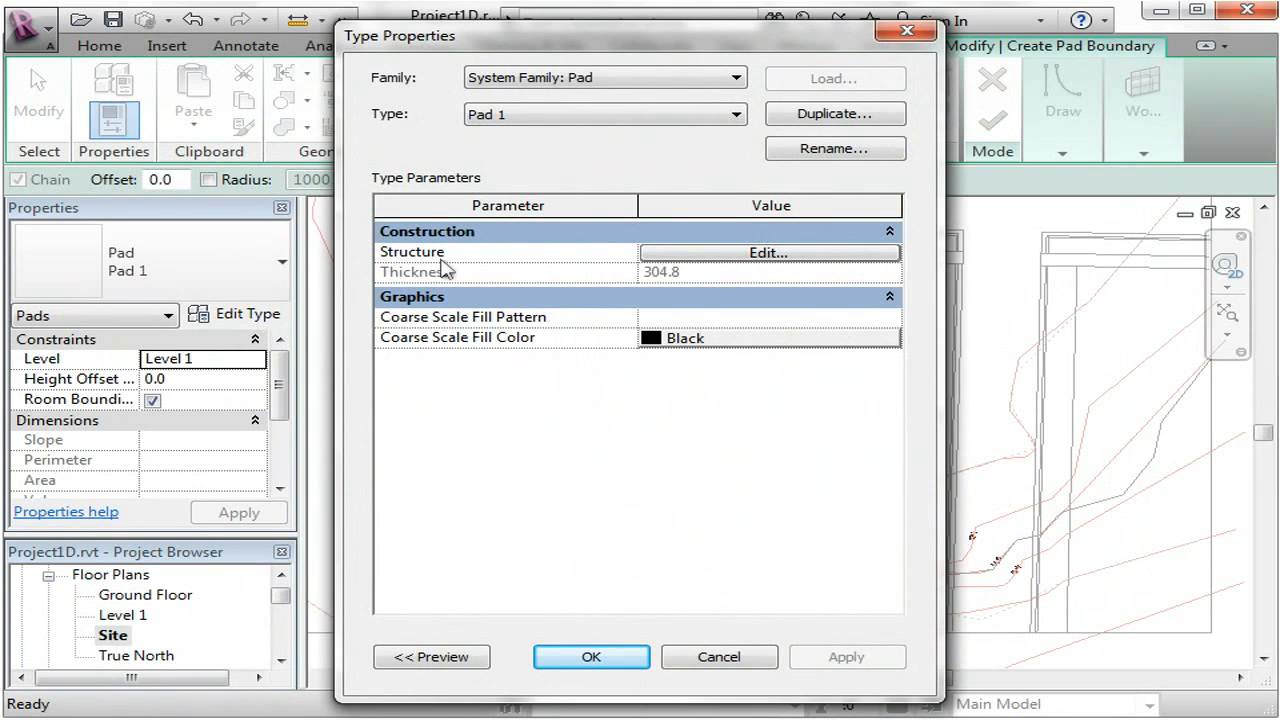
pyautogui.click(768, 253)
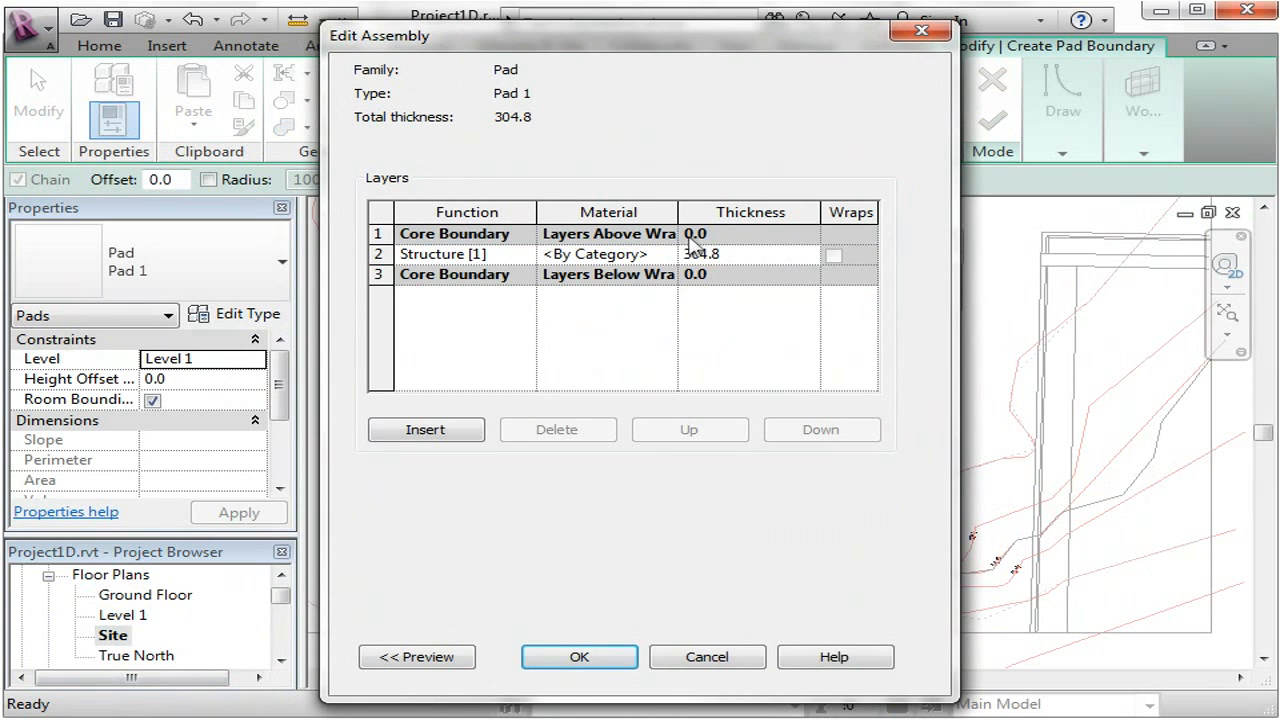
pyautogui.click(742, 256)
pyautogui.write('150')
pyautogui.click(743, 351)
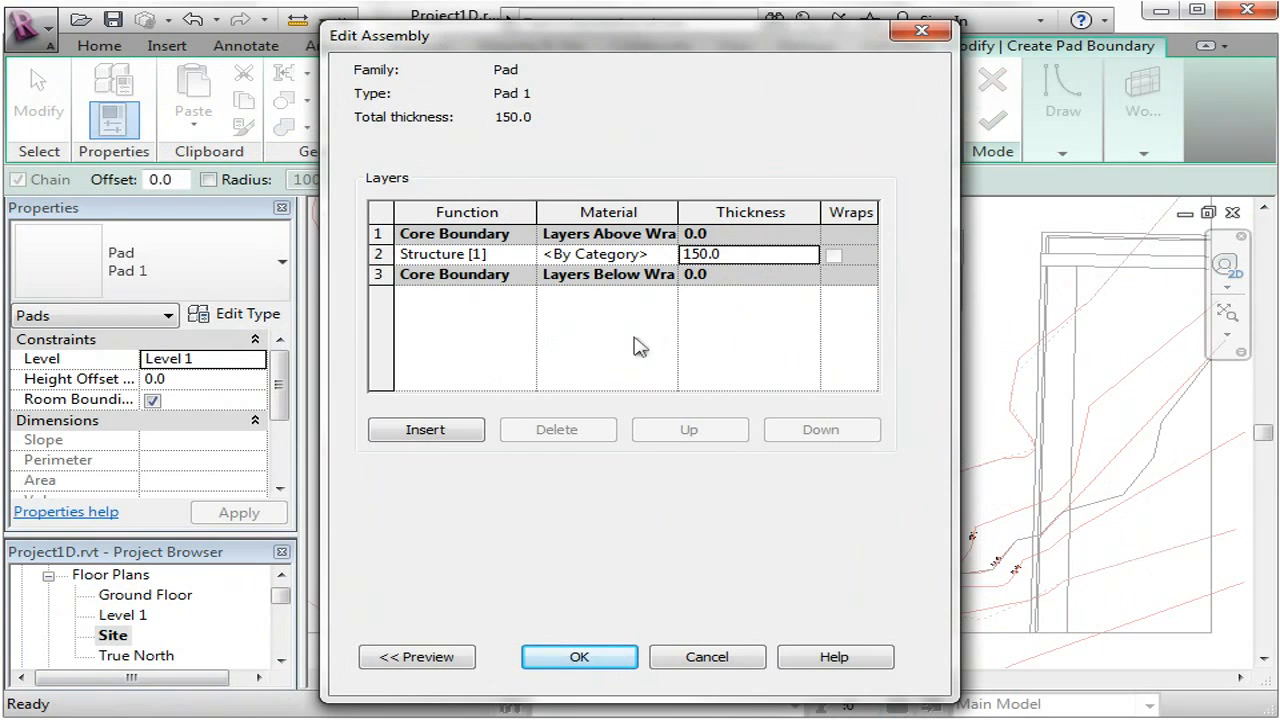
pyautogui.click(612, 659)
pyautogui.click(864, 659)
pyautogui.click(607, 659)
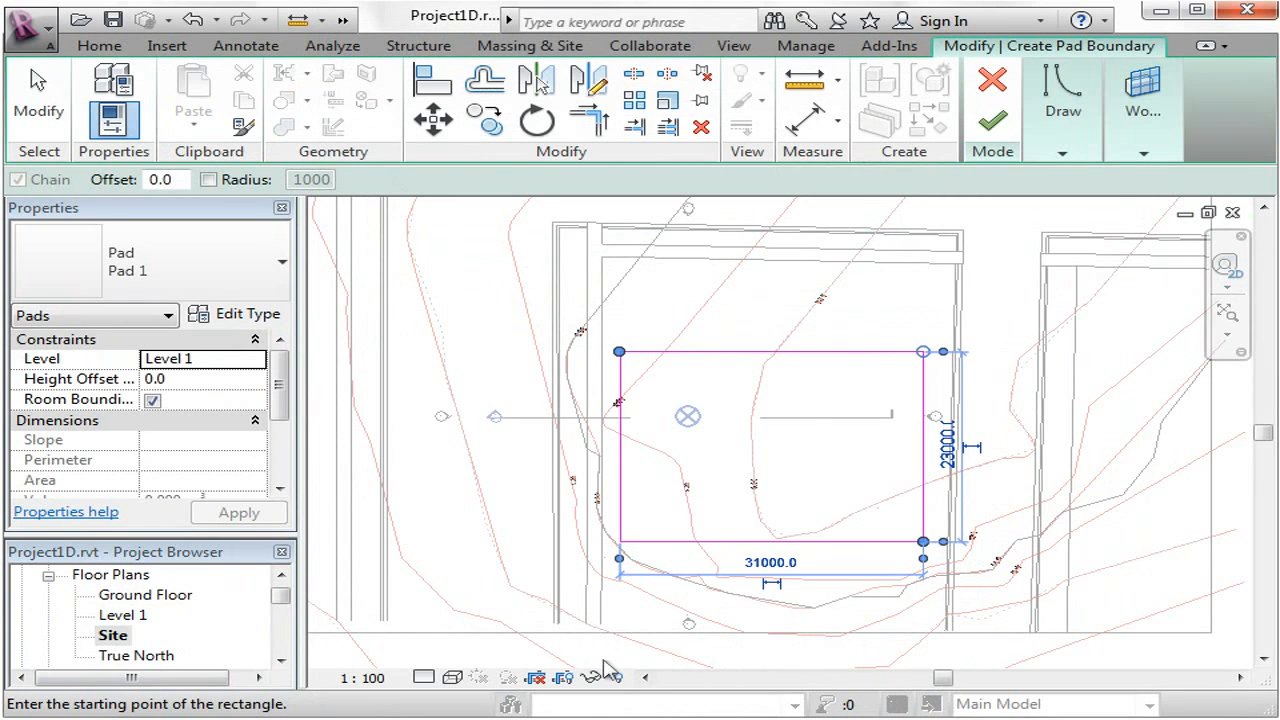
pyautogui.click(994, 122)
pyautogui.press('Escape')
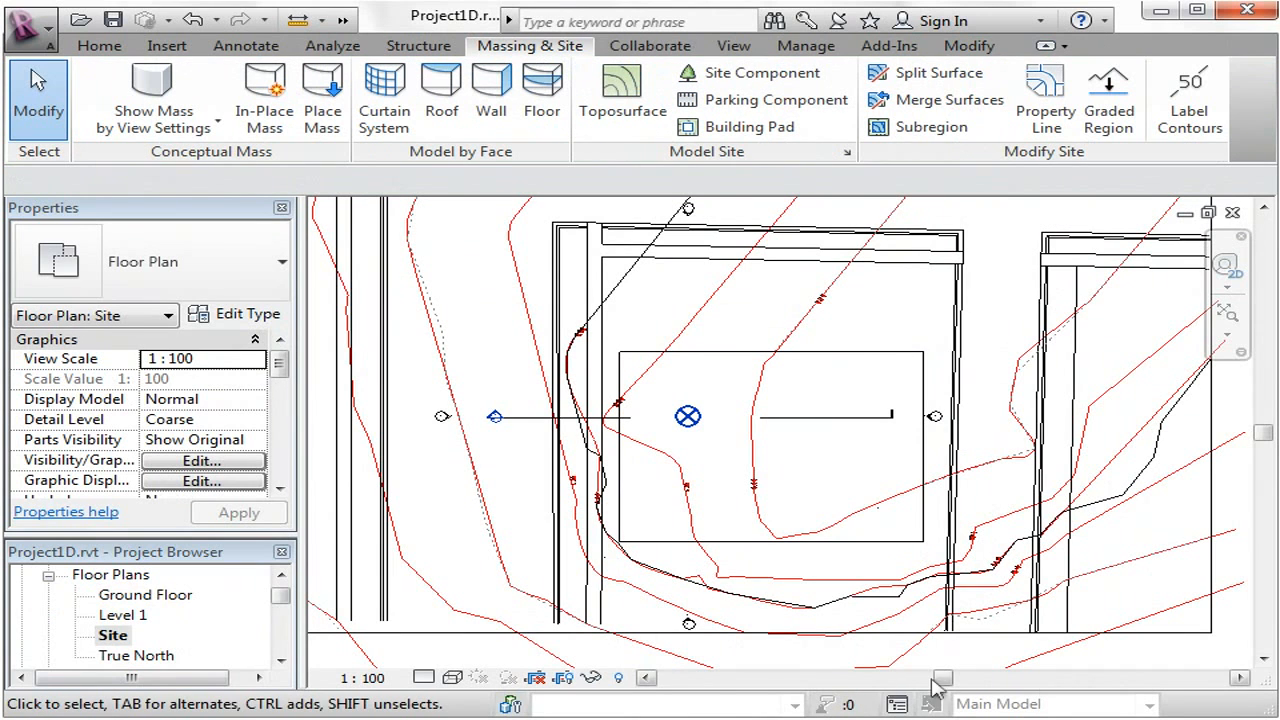
# Step: Open the Section 1 building section view
pyautogui.click(281, 661)
pyautogui.click(281, 661)
pyautogui.click(281, 661)
pyautogui.click(281, 661)
pyautogui.click(281, 661)
pyautogui.click(281, 661)
pyautogui.click(281, 661)
pyautogui.click(281, 661)
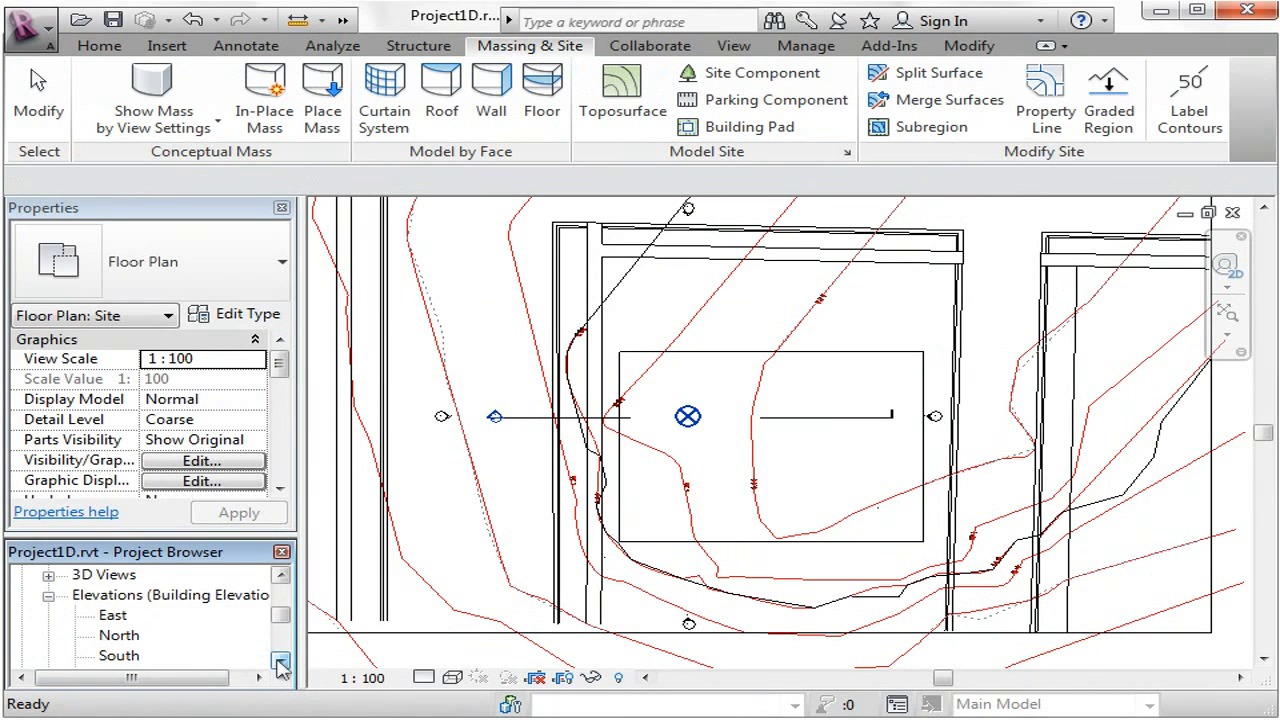
pyautogui.click(281, 661)
pyautogui.click(281, 661)
pyautogui.click(281, 660)
pyautogui.click(281, 660)
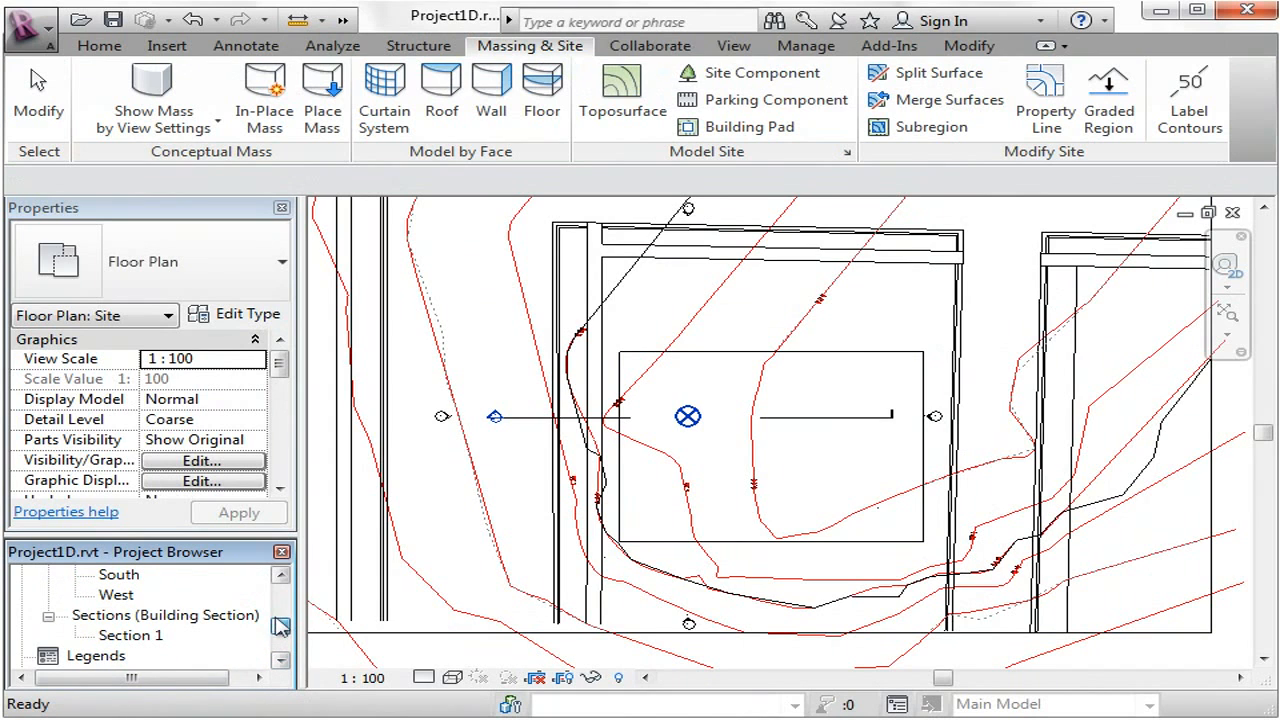
pyautogui.click(150, 637)
pyautogui.doubleClick(150, 637)
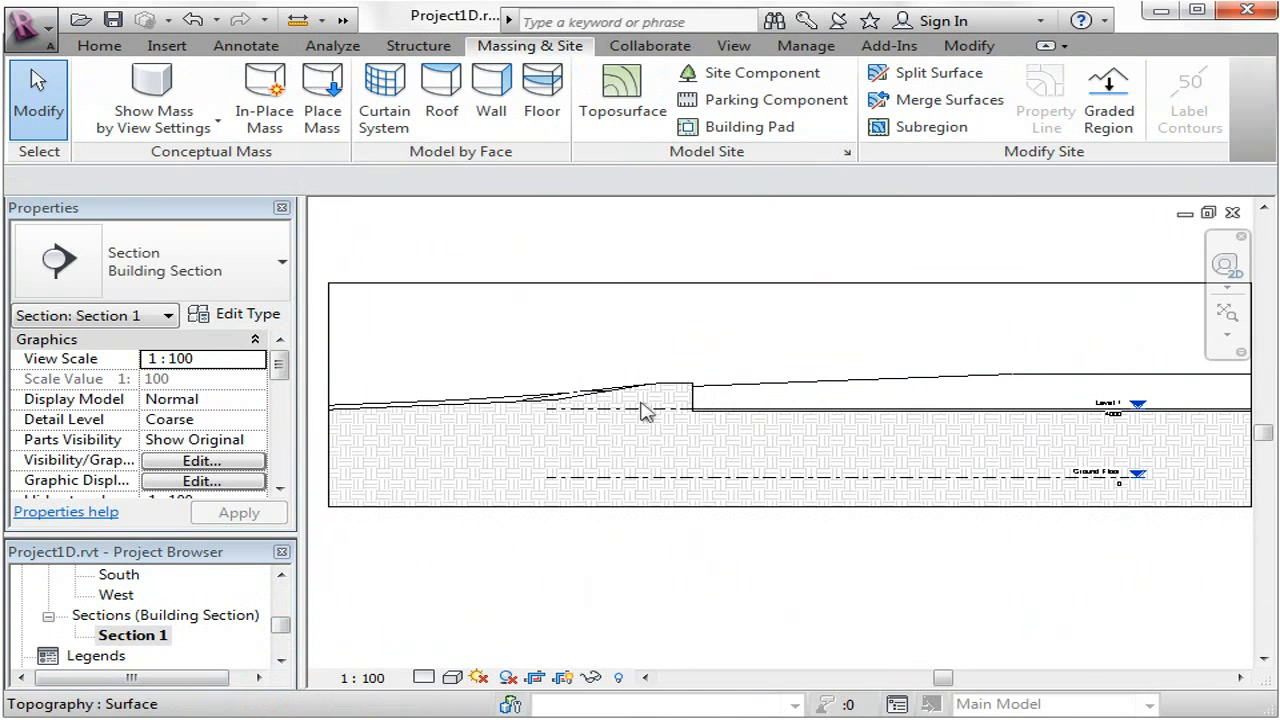
# Step: Examine the building pad at Level 1 and its cut into the terrain in the section
pyautogui.scroll(4, 645, 410)
pyautogui.moveTo(871, 343); pyautogui.dragTo(512, 432, button='middle')
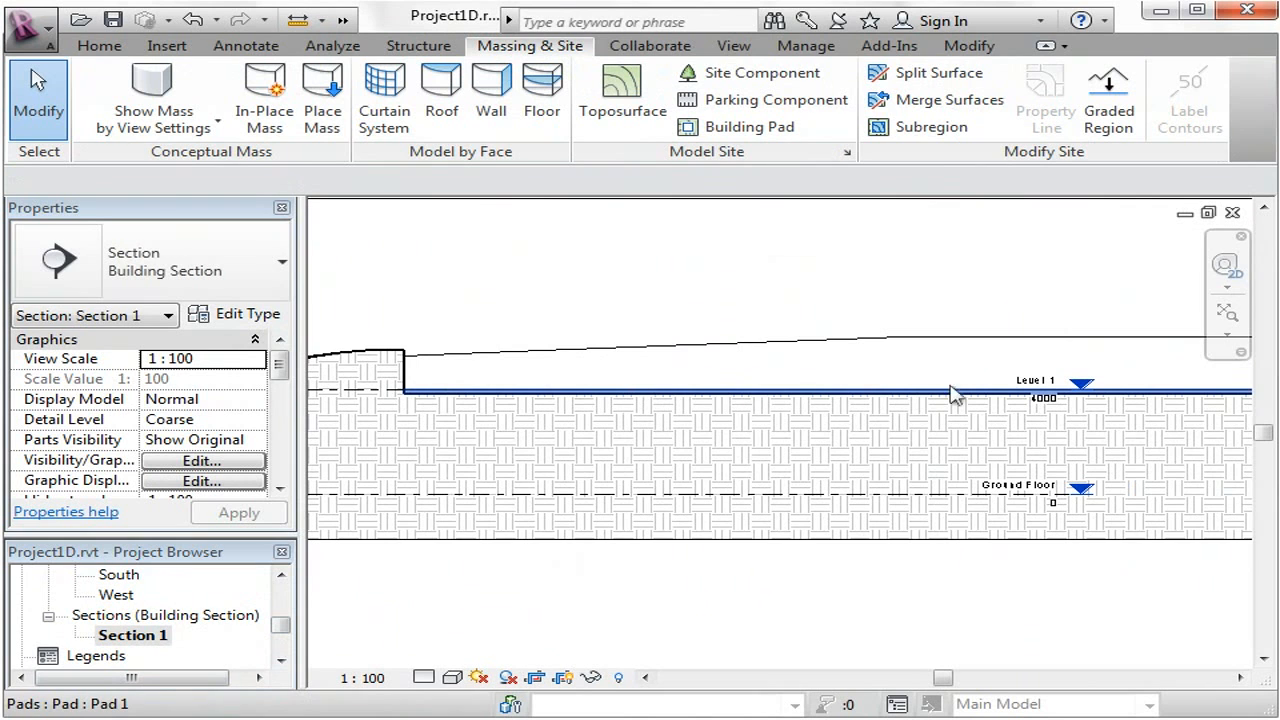
pyautogui.scroll(3, 1048, 385)
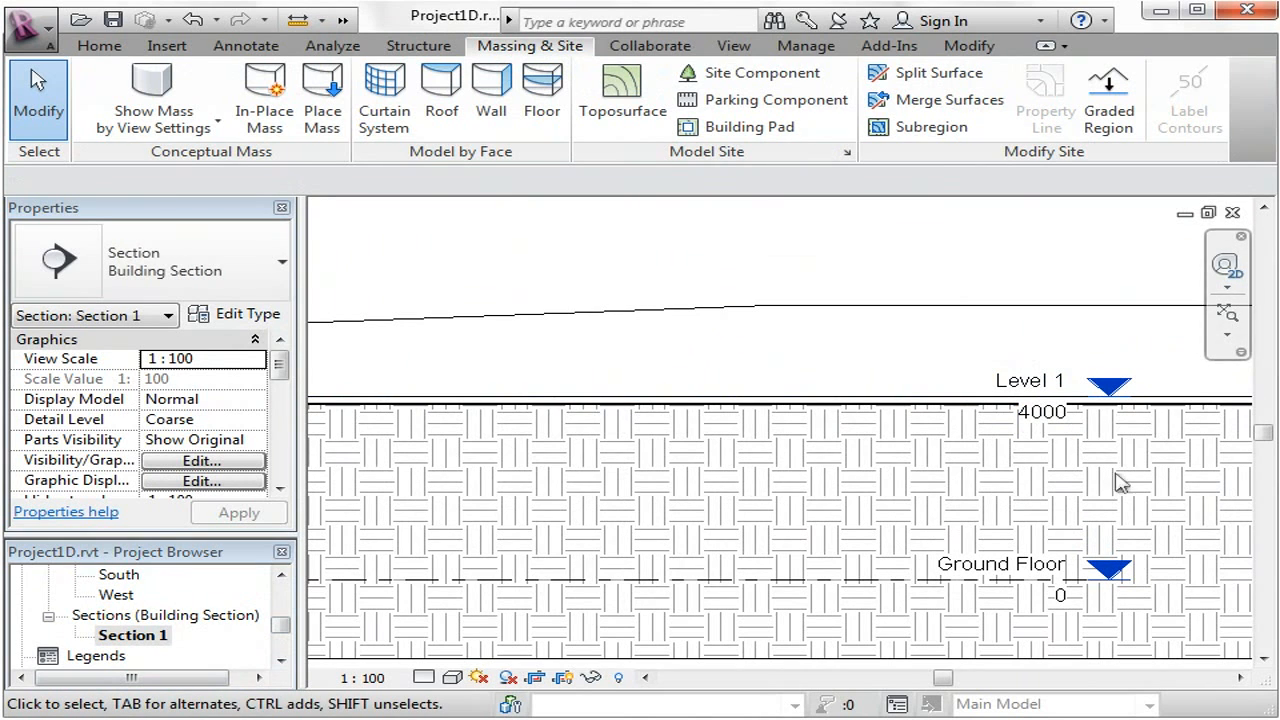
pyautogui.scroll(-5, 1120, 483)
pyautogui.scroll(4, 440, 430)
pyautogui.scroll(2, 505, 426)
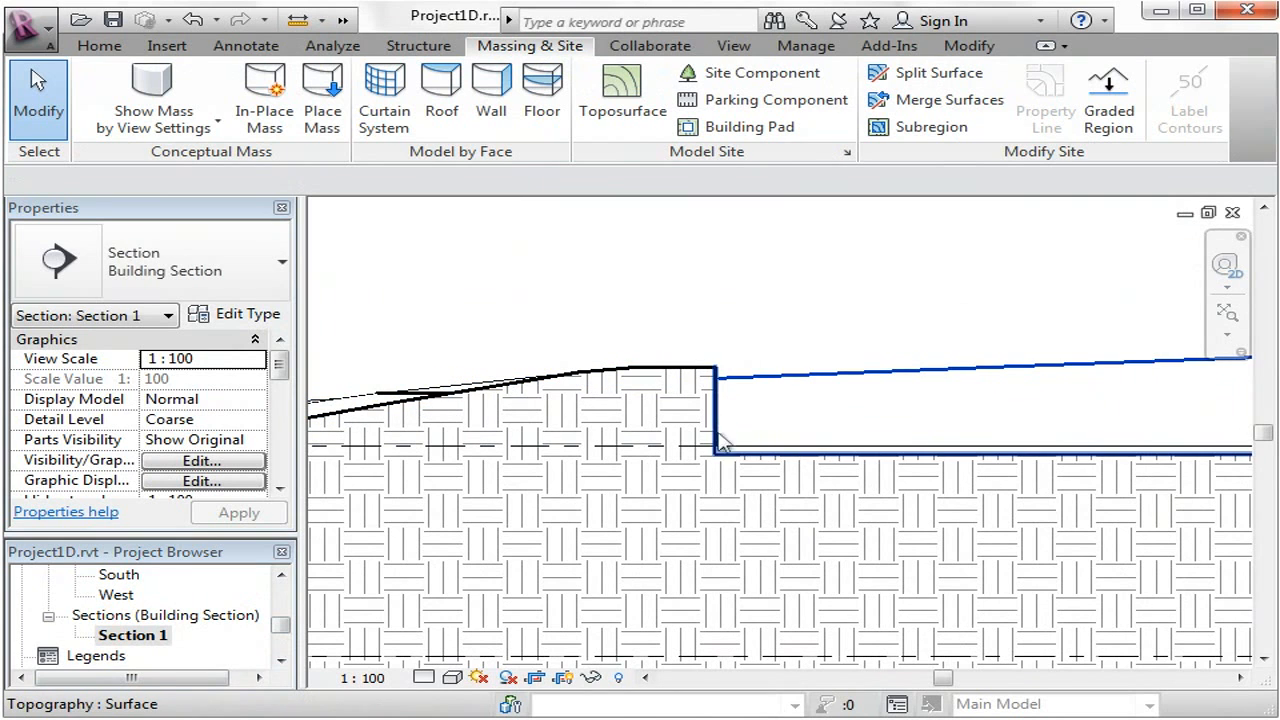
pyautogui.scroll(-2, 708, 446)
pyautogui.scroll(-4, 700, 446)
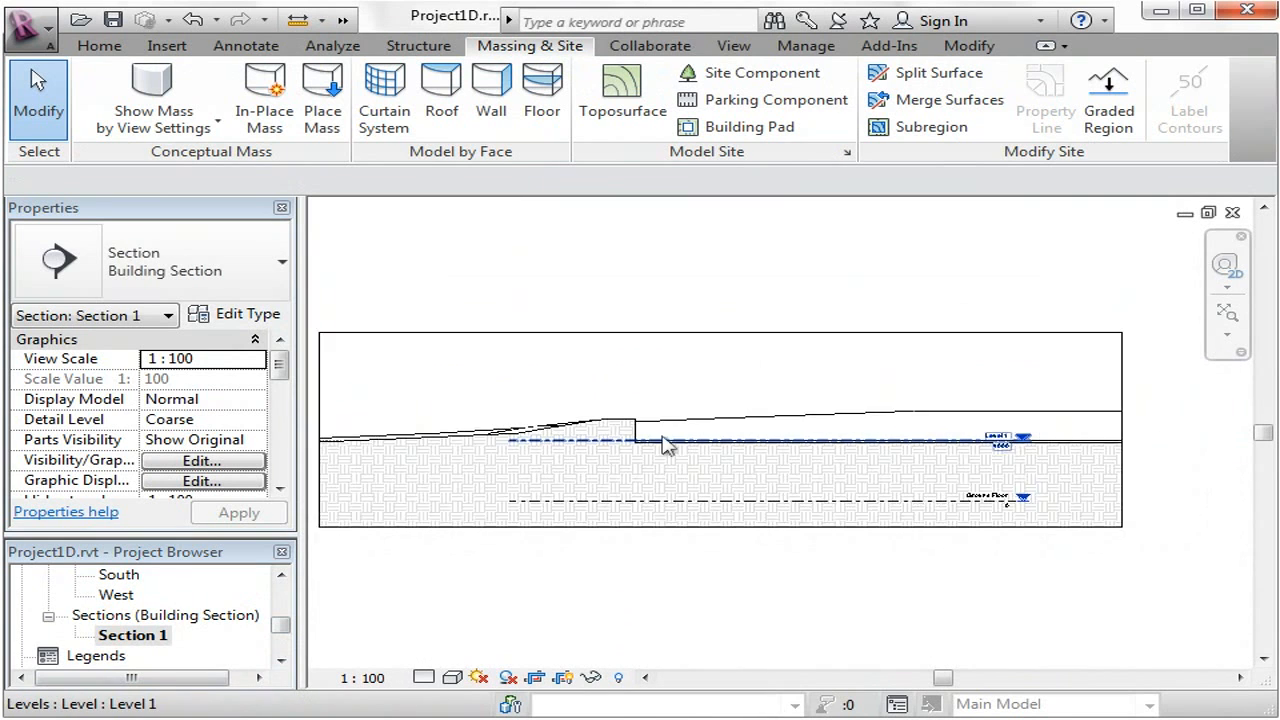
pyautogui.moveTo(940, 447); pyautogui.dragTo(898, 456, button='middle')
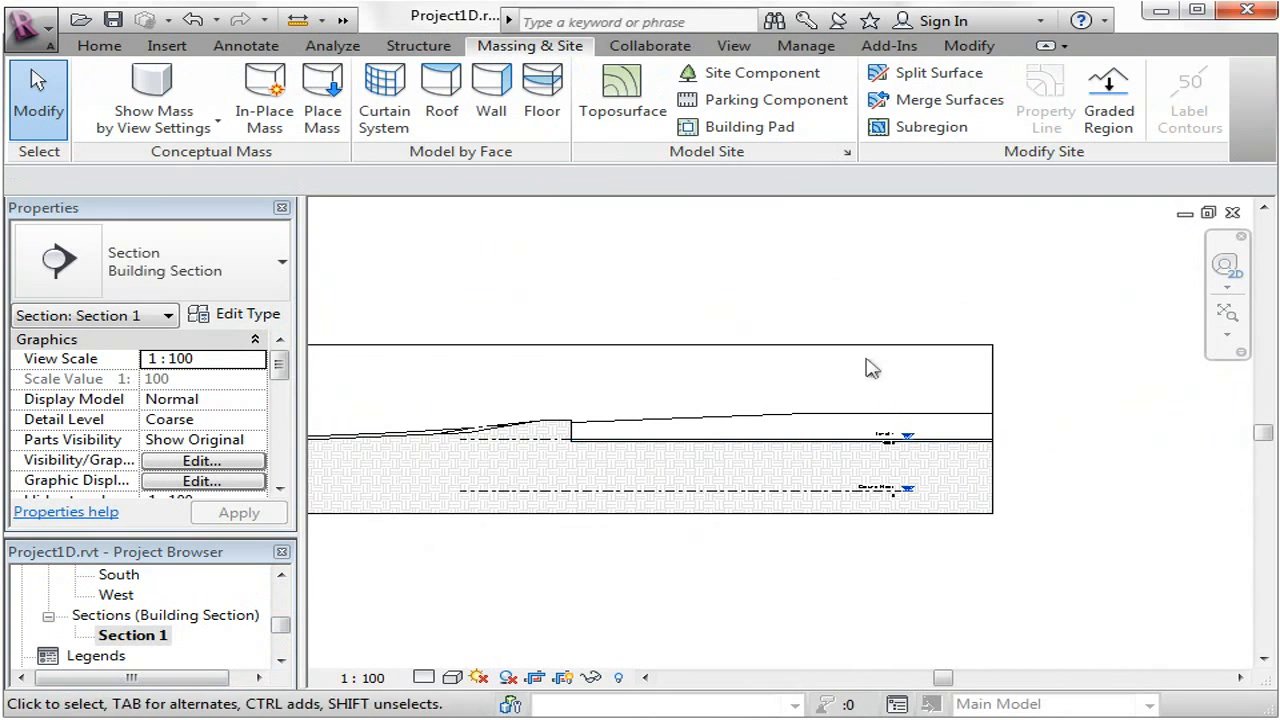
# Step: Extend the Section 1 crop region past the far end of the building pad so the whole cut is included
pyautogui.click(994, 403)
pyautogui.moveTo(992, 434); pyautogui.dragTo(1215, 430)
pyautogui.scroll(2, 805, 452)
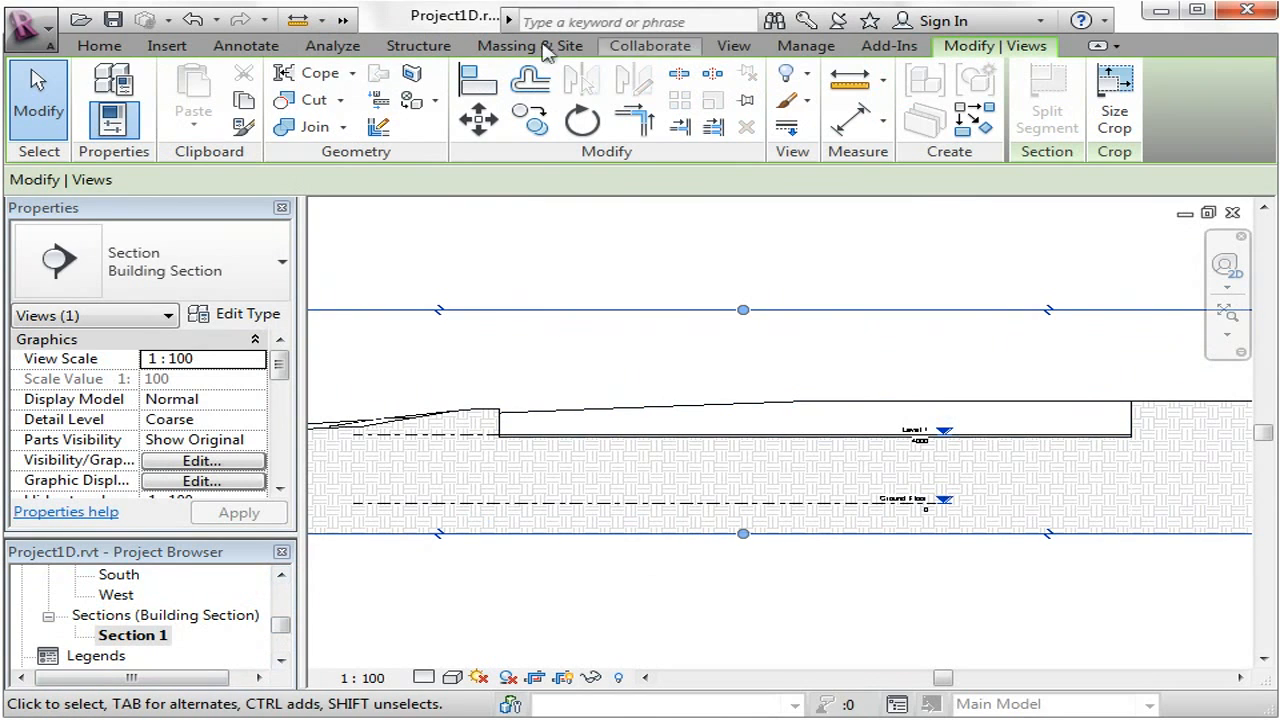
# Step: Open the default 3D view and orbit around the building pad to examine its cut into the toposurface
pyautogui.click(735, 46)
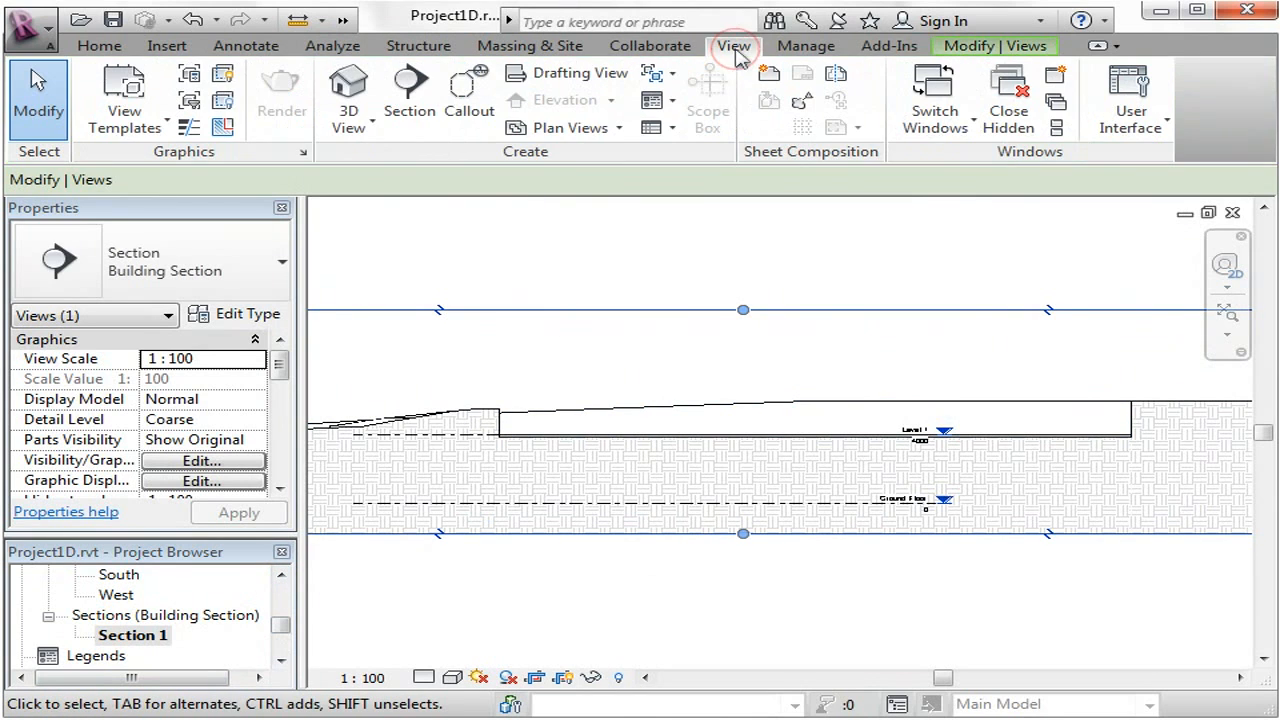
pyautogui.click(342, 88)
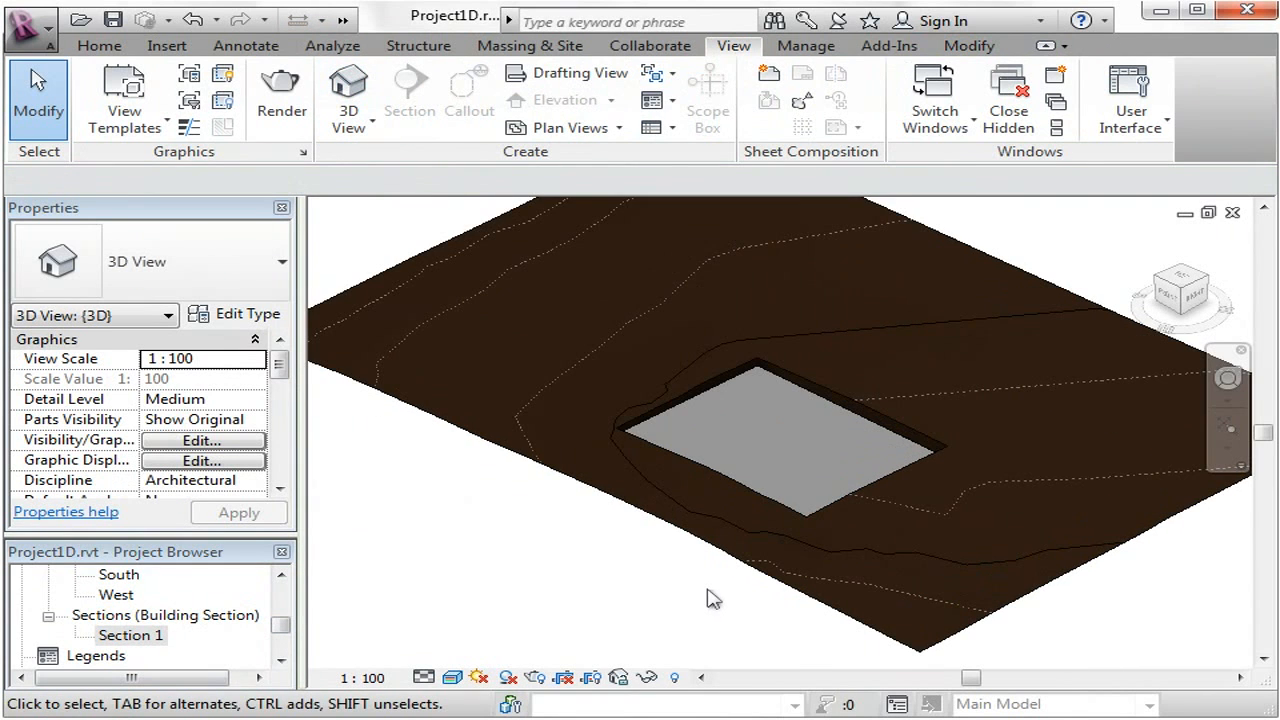
pyautogui.keyDown('shift'); pyautogui.moveTo(480, 480); pyautogui.dragTo(998, 422, button='middle'); pyautogui.keyUp('shift')
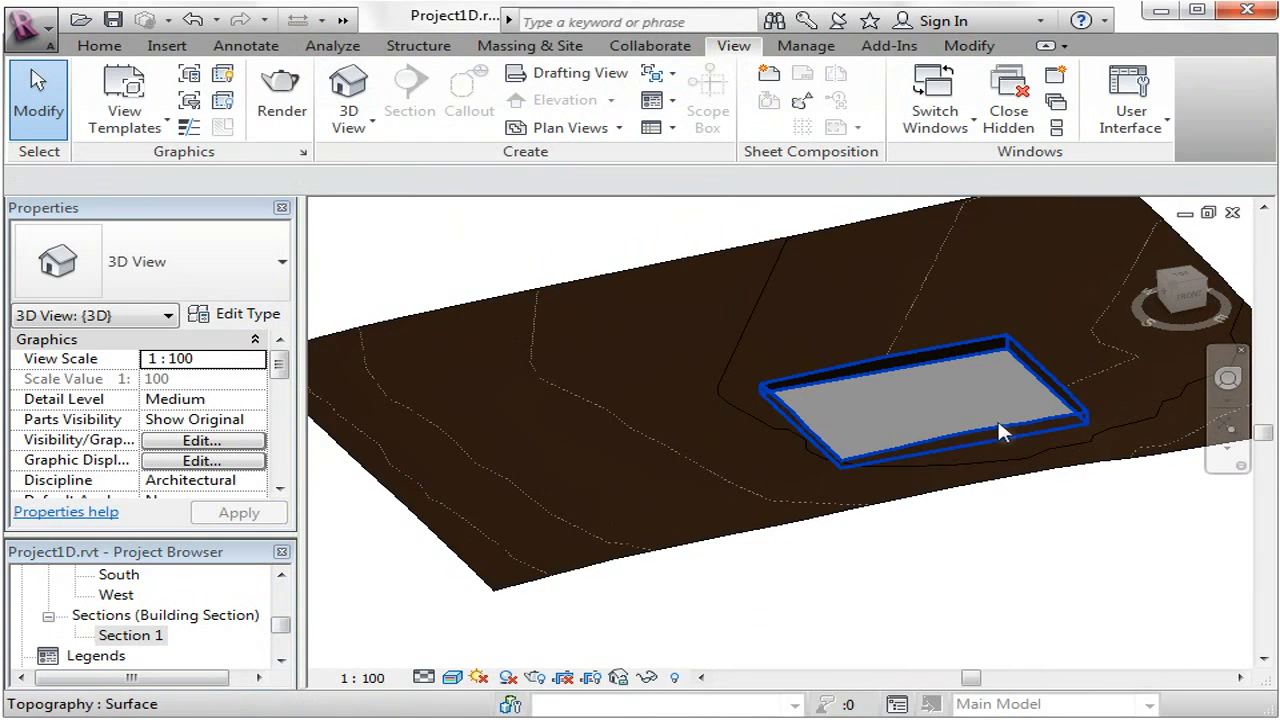
pyautogui.scroll(2, 999, 430)
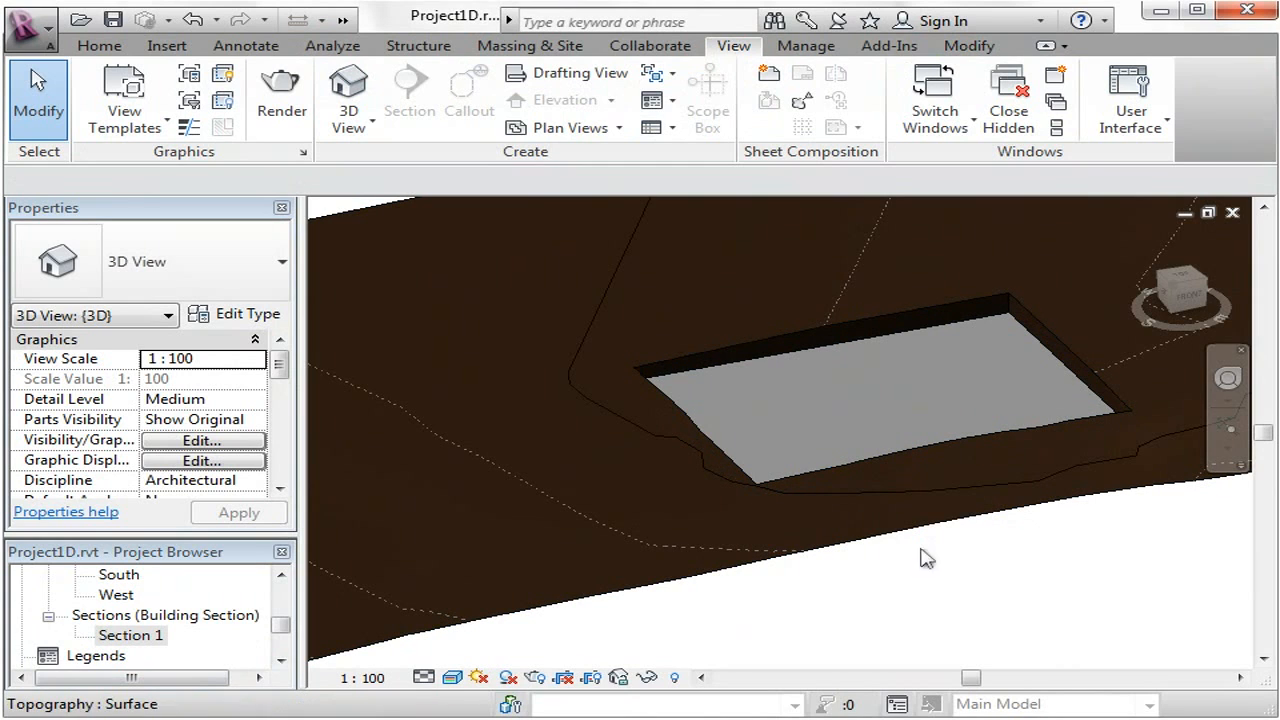
# Step: Return to the Section 1 view and examine the pad and terrain relative to Level 1 and Ground Floor
pyautogui.doubleClick(130, 635)
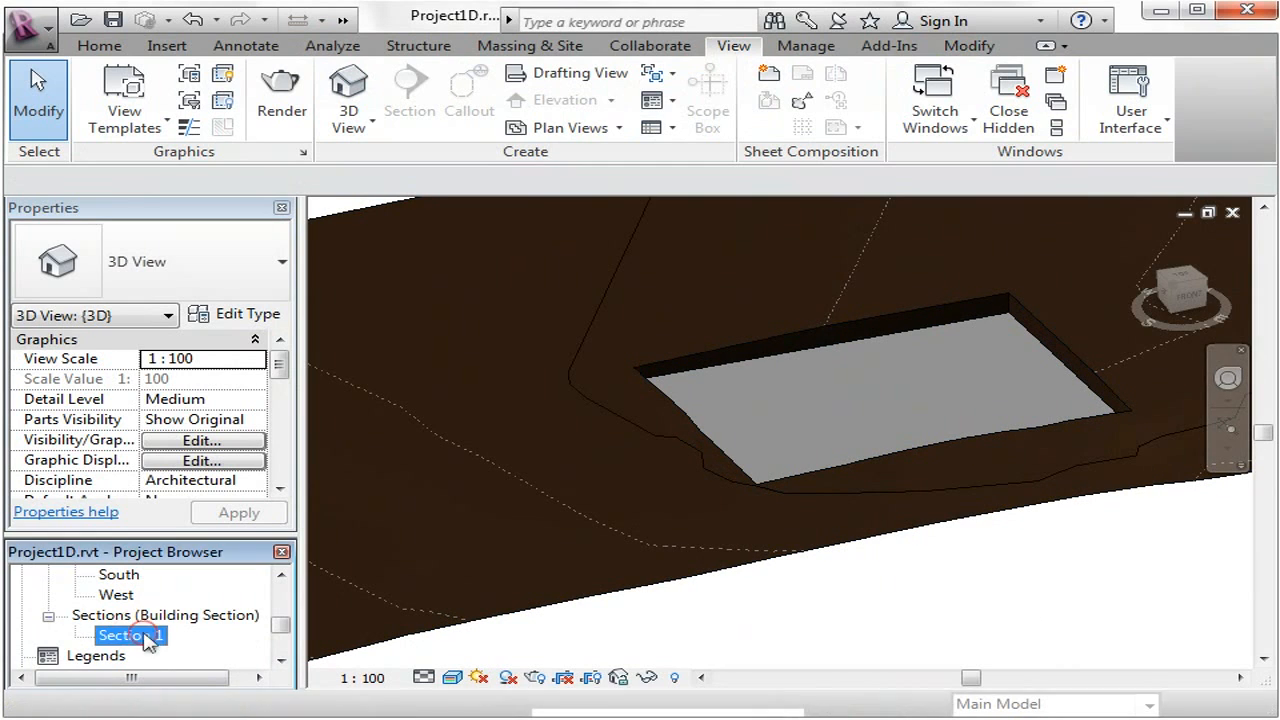
pyautogui.scroll(-3, 928, 368)
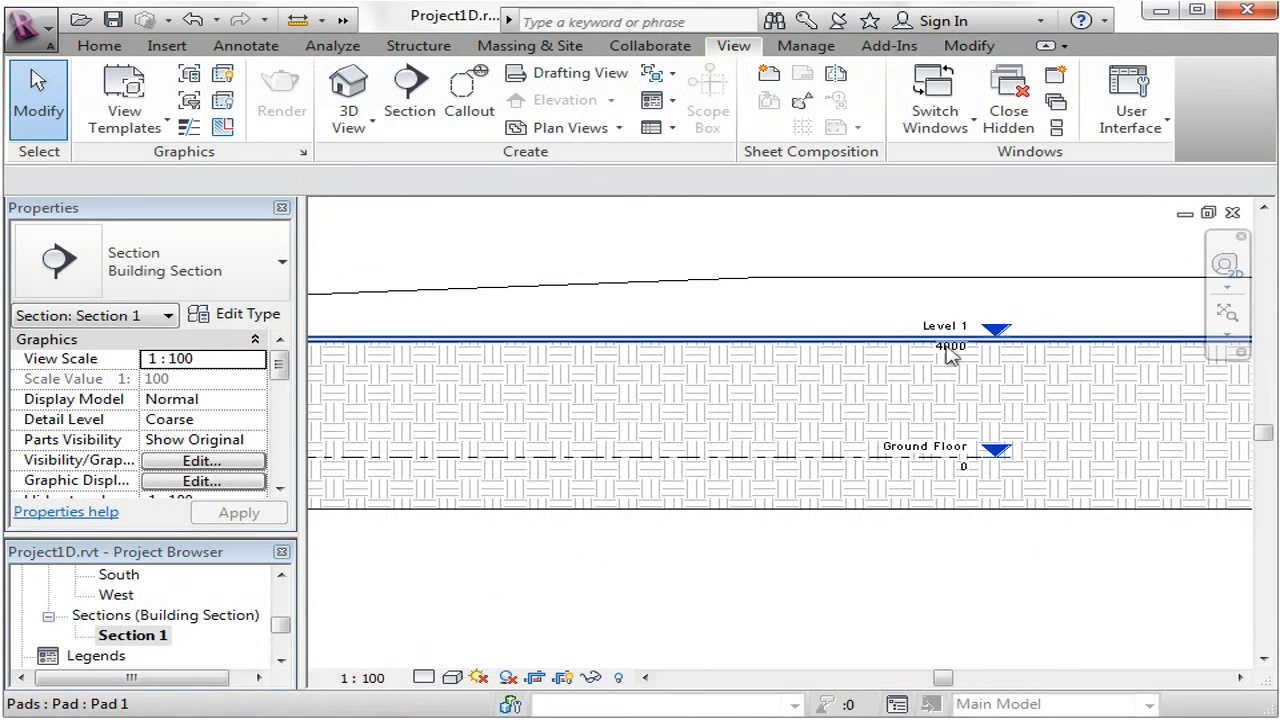
pyautogui.moveTo(1000, 370); pyautogui.dragTo(1024, 371, button='middle')
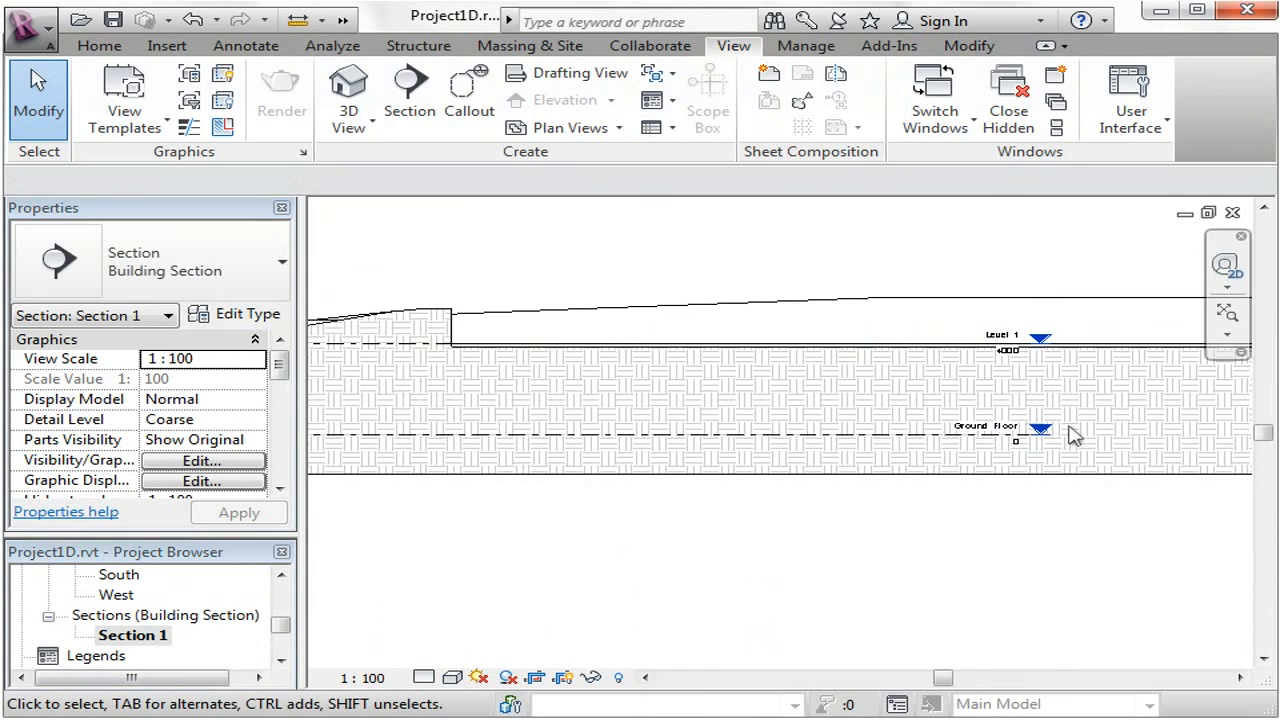
pyautogui.scroll(2, 1104, 402)
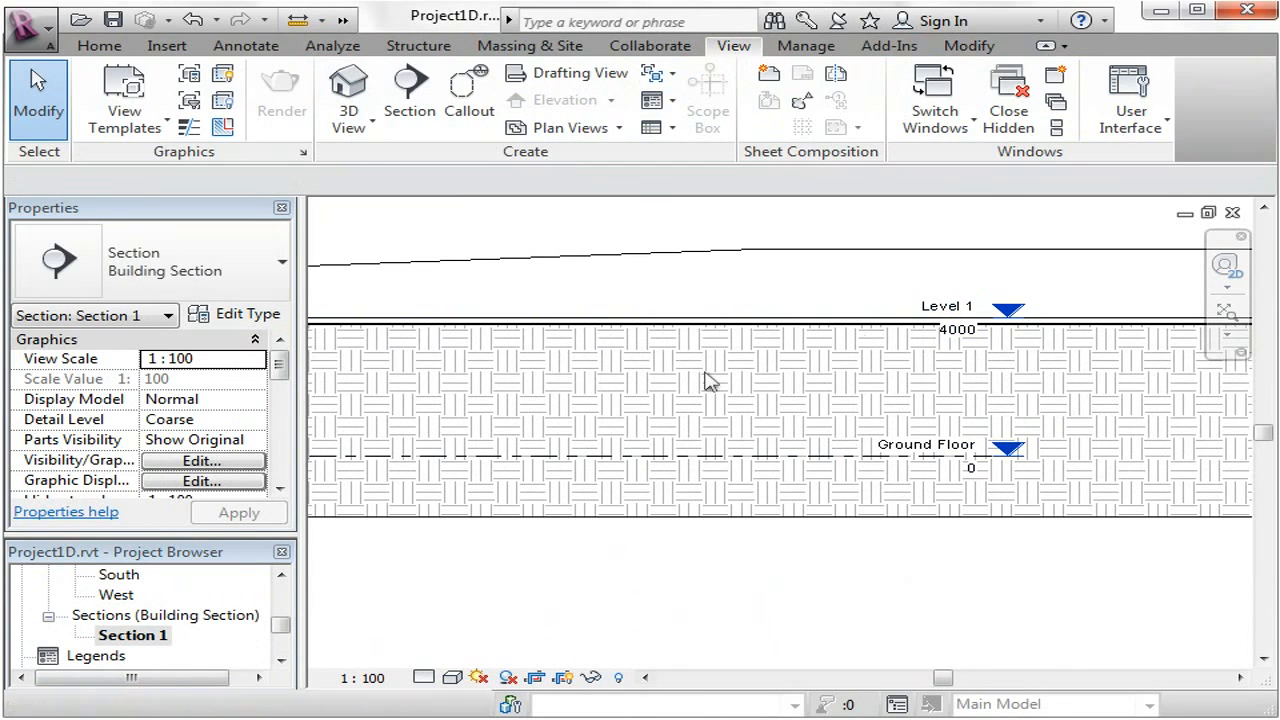
pyautogui.moveTo(282, 623); pyautogui.dragTo(284, 598)
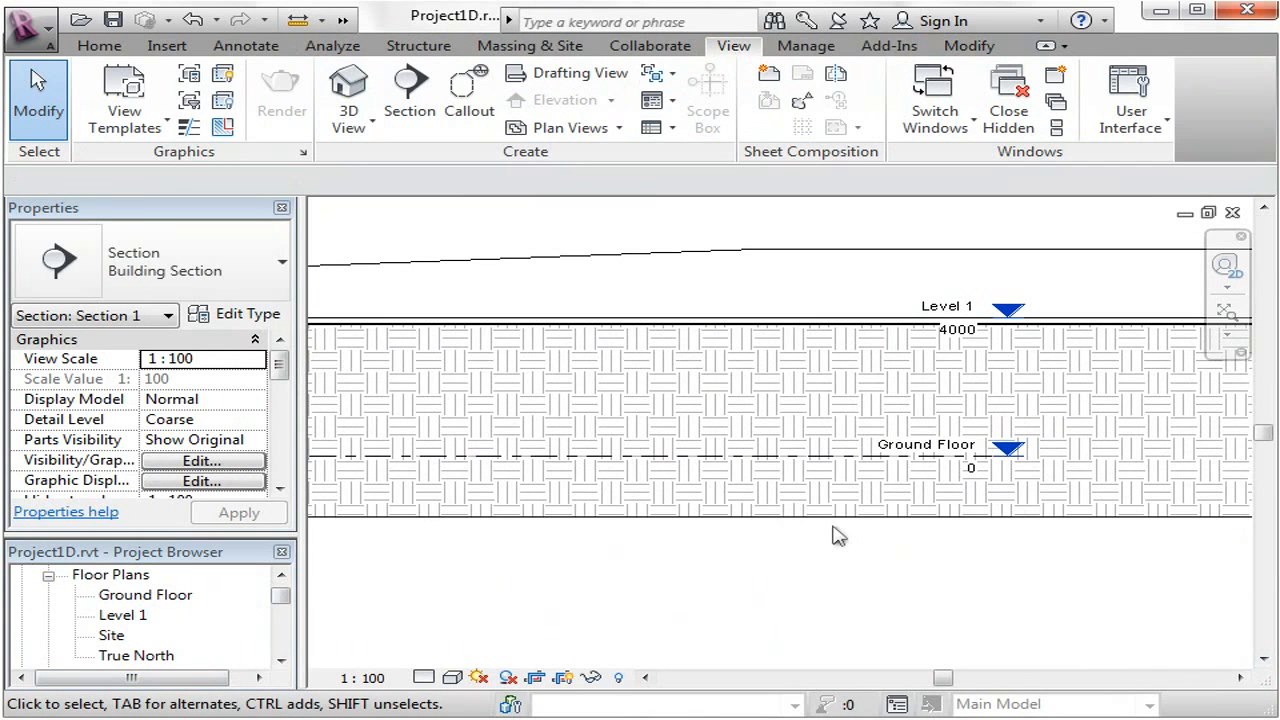
pyautogui.scroll(-2, 800, 480)
pyautogui.moveTo(786, 471); pyautogui.dragTo(956, 405, button='middle')
pyautogui.moveTo(523, 366); pyautogui.dragTo(437, 449, button='middle')
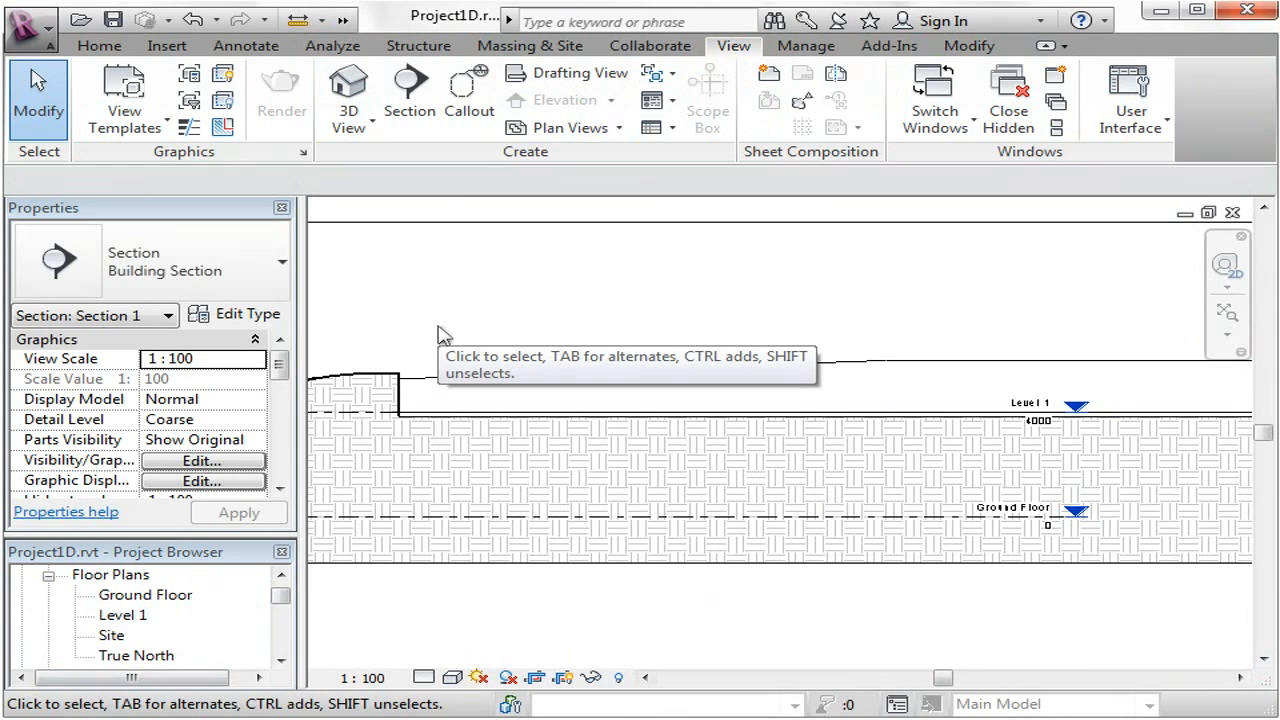
# Step: Select the pad, the terrain edge and the Level 1 line in turn to compare their positions in the section
pyautogui.click(731, 422)
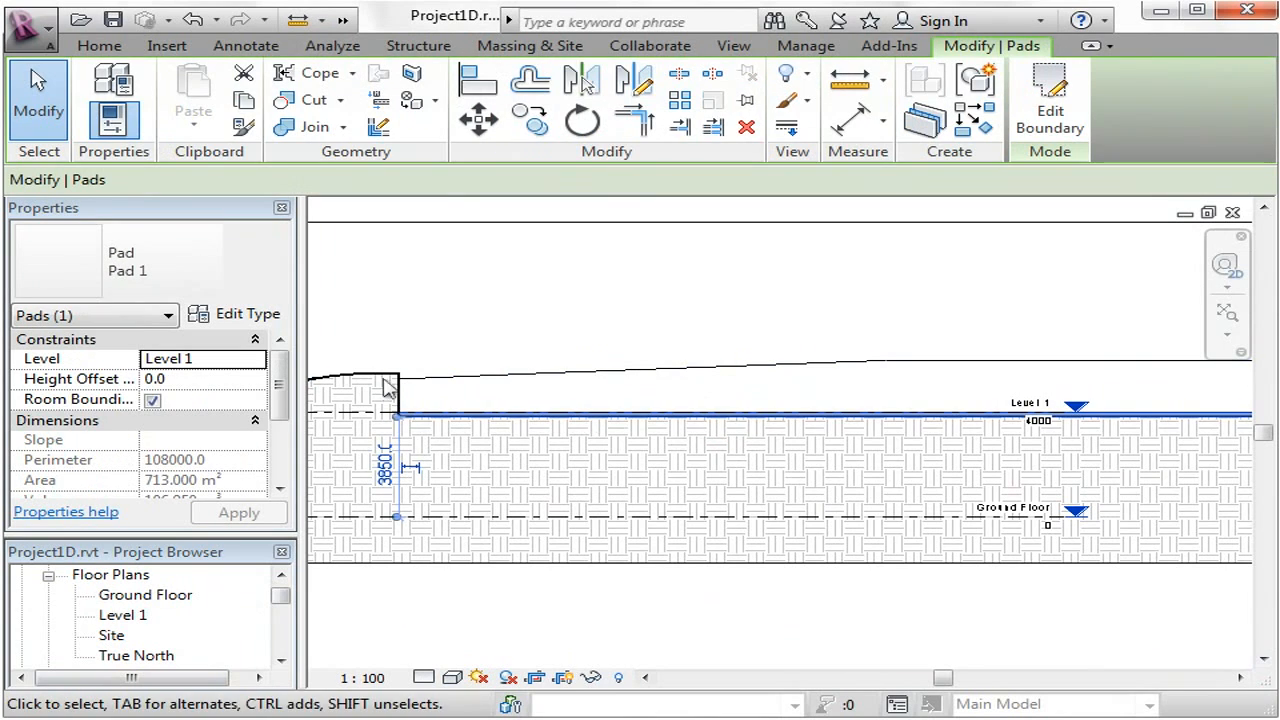
pyautogui.click(390, 372)
pyautogui.click(724, 324)
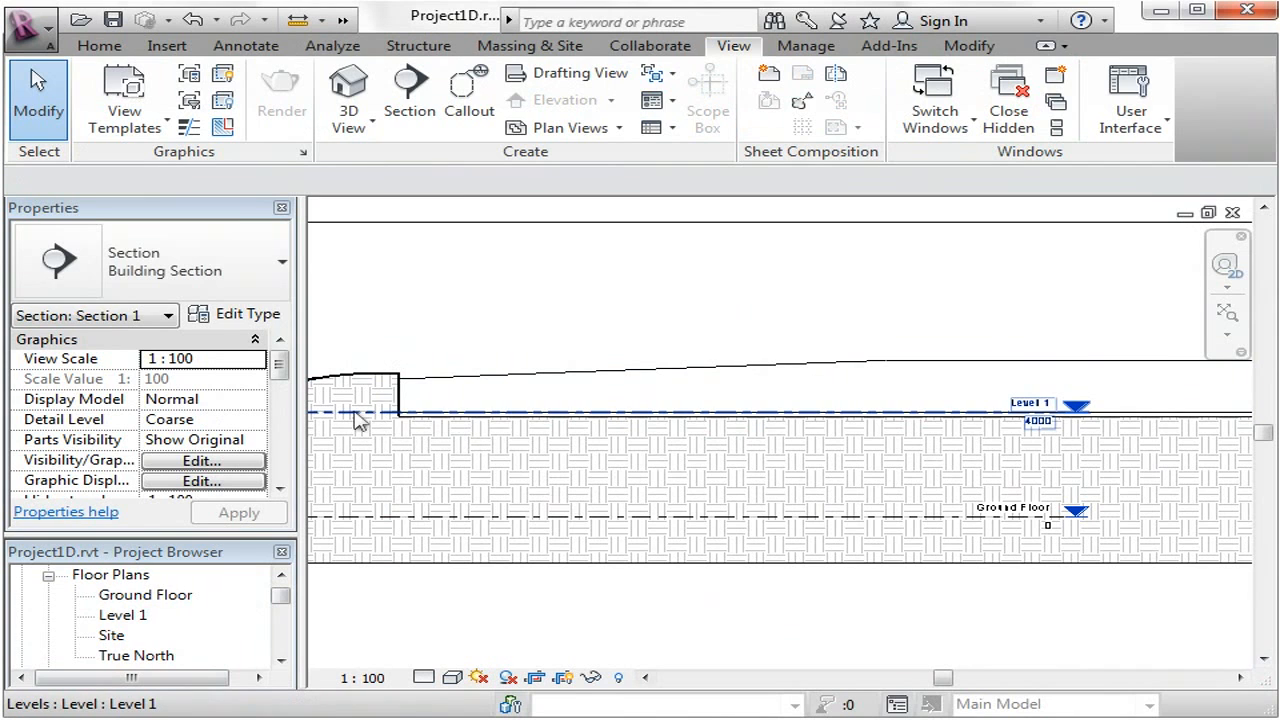
pyautogui.click(880, 420)
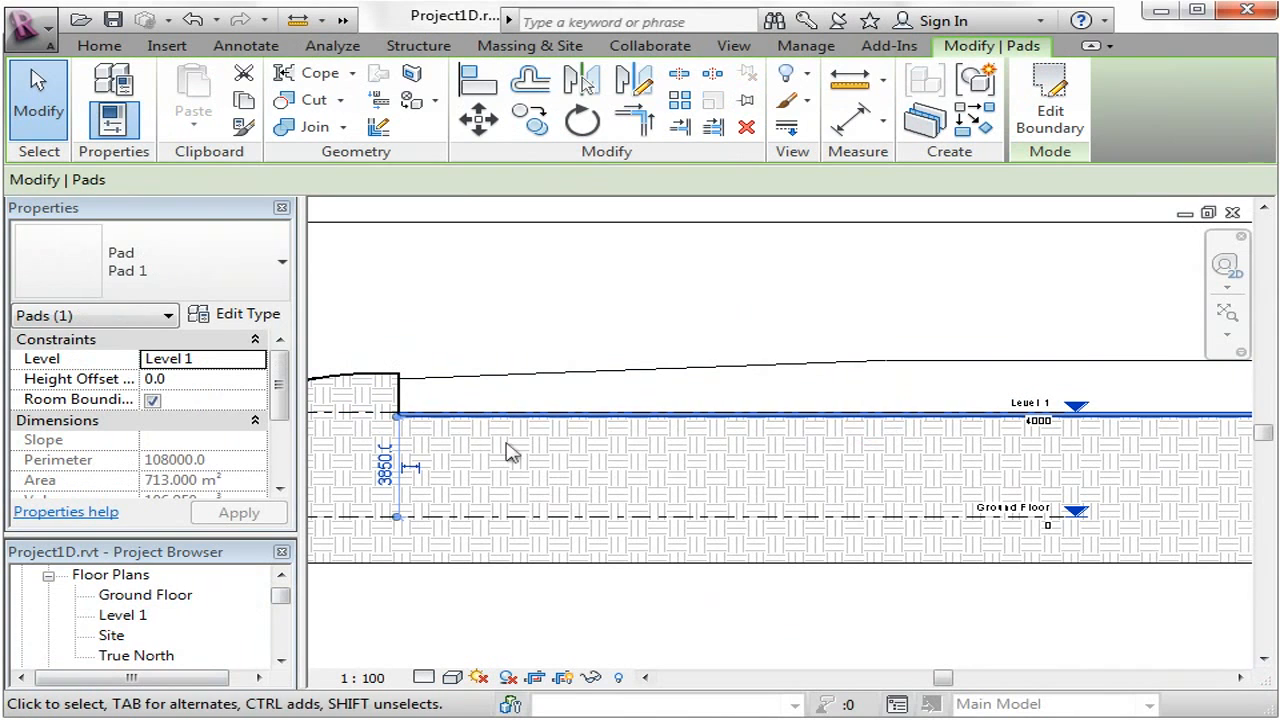
pyautogui.click(351, 417)
pyautogui.click(507, 307)
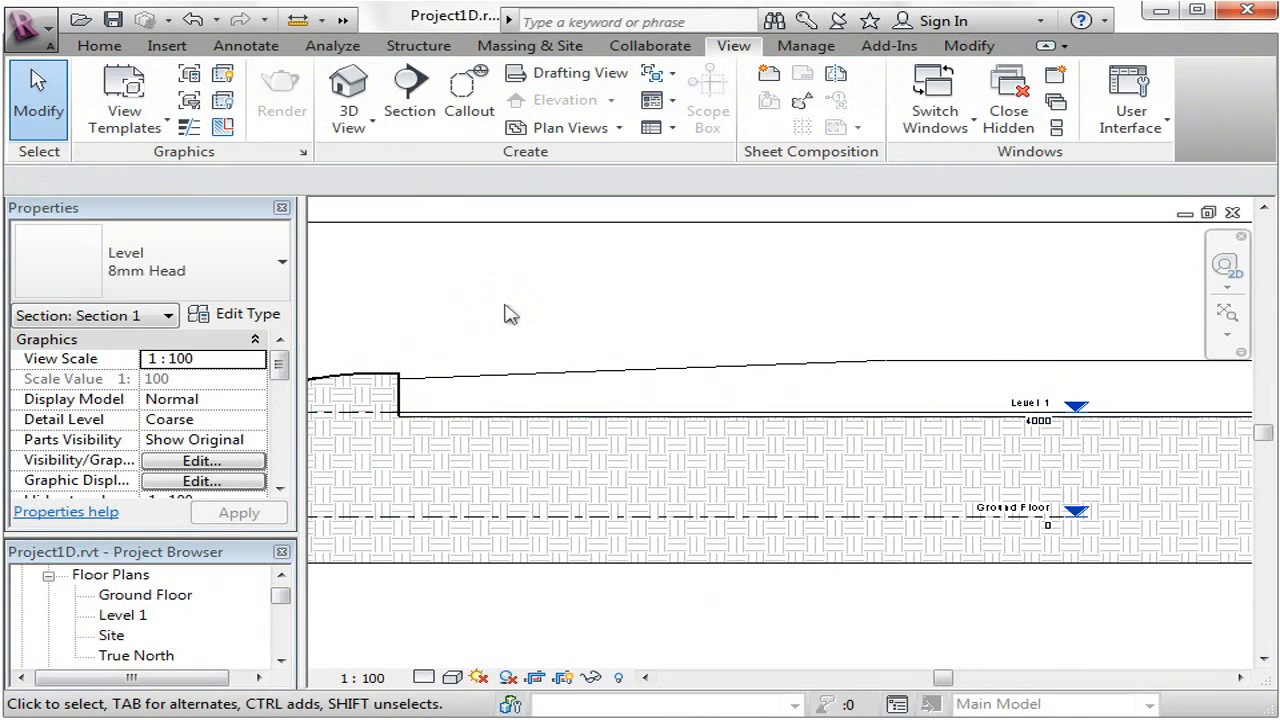
# Step: Set the elevation of Level 1 to 6000 in the section view
pyautogui.scroll(2, 1052, 434)
pyautogui.scroll(1, 1047, 425)
pyautogui.click(1045, 428)
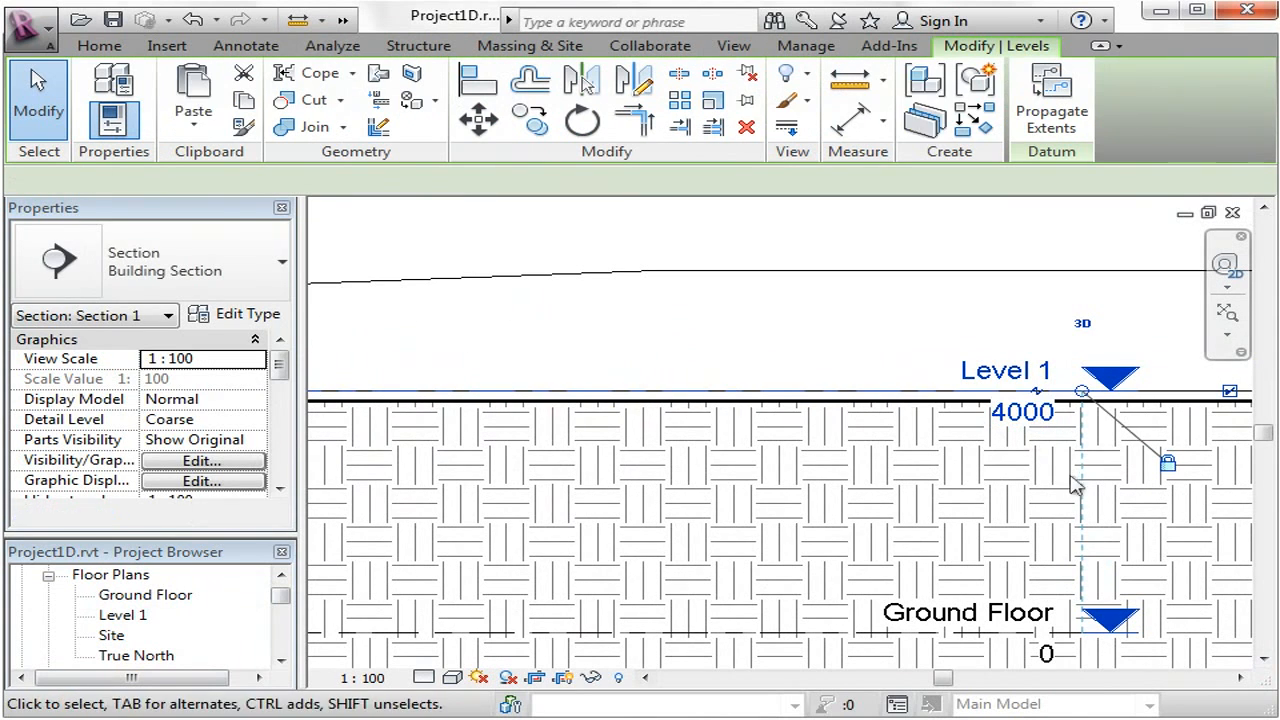
pyautogui.click(1020, 412)
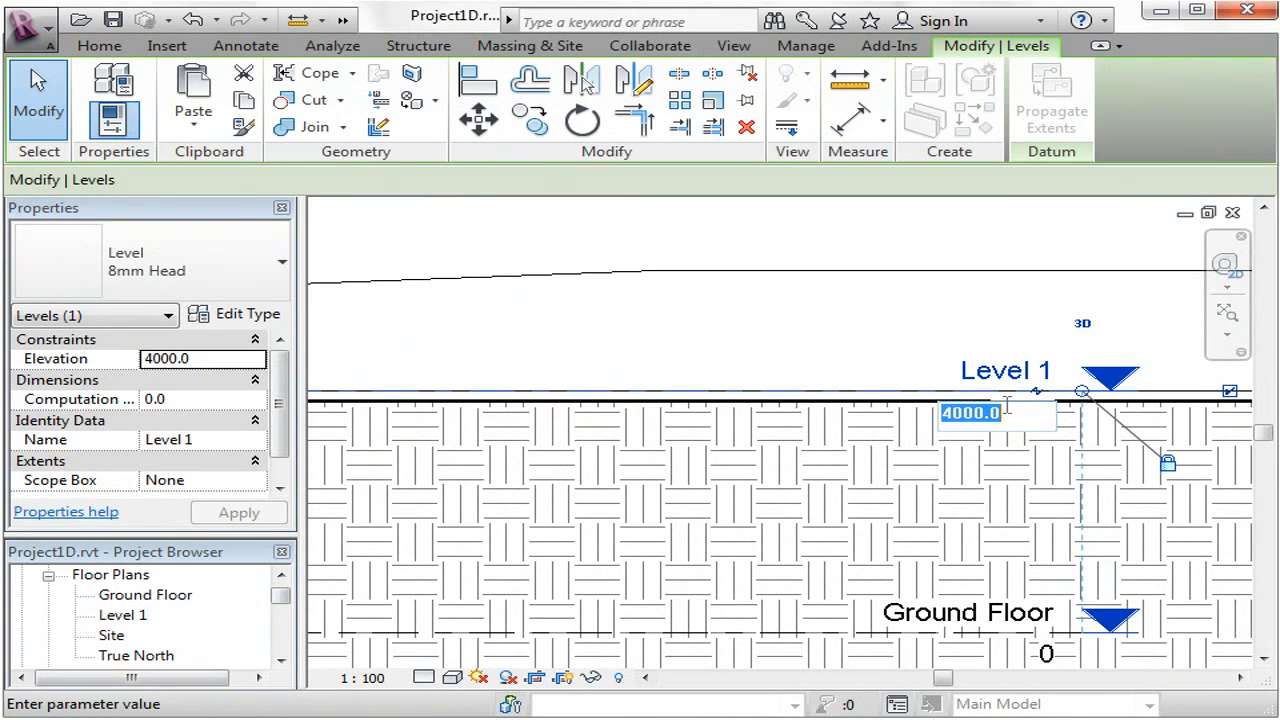
pyautogui.write('6000')
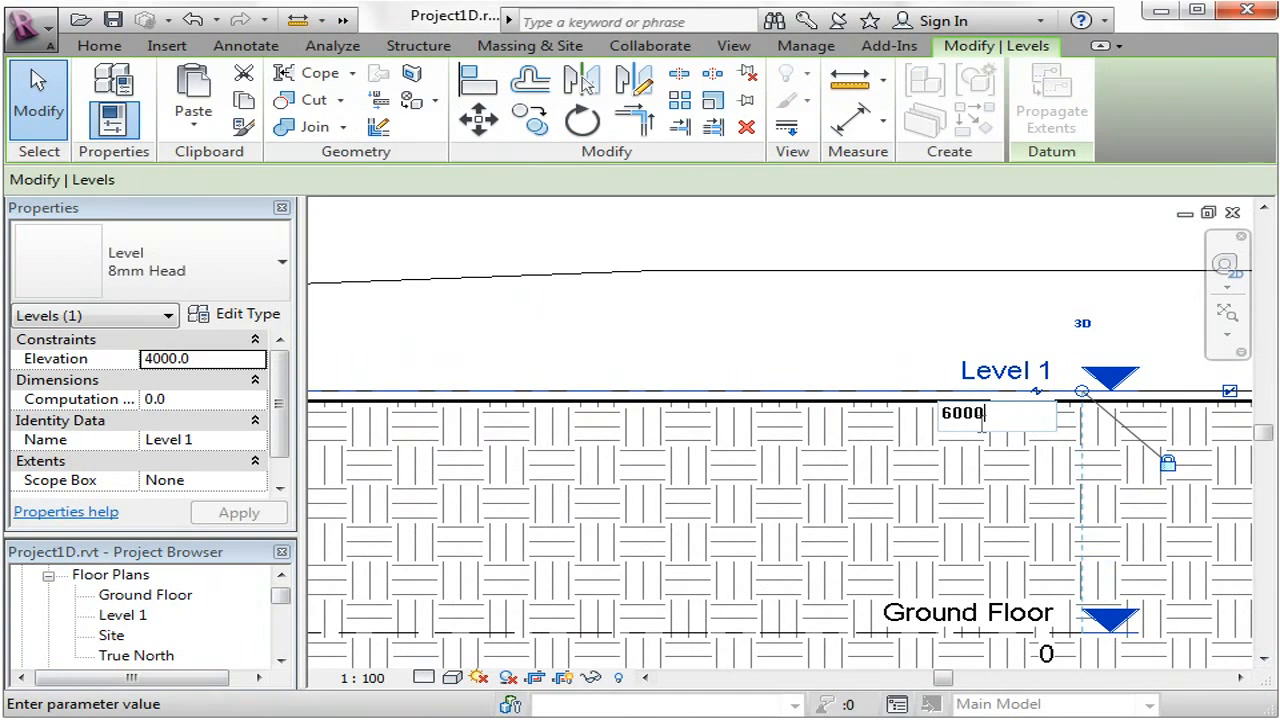
pyautogui.click(1021, 414)
pyautogui.doubleClick(1021, 414)
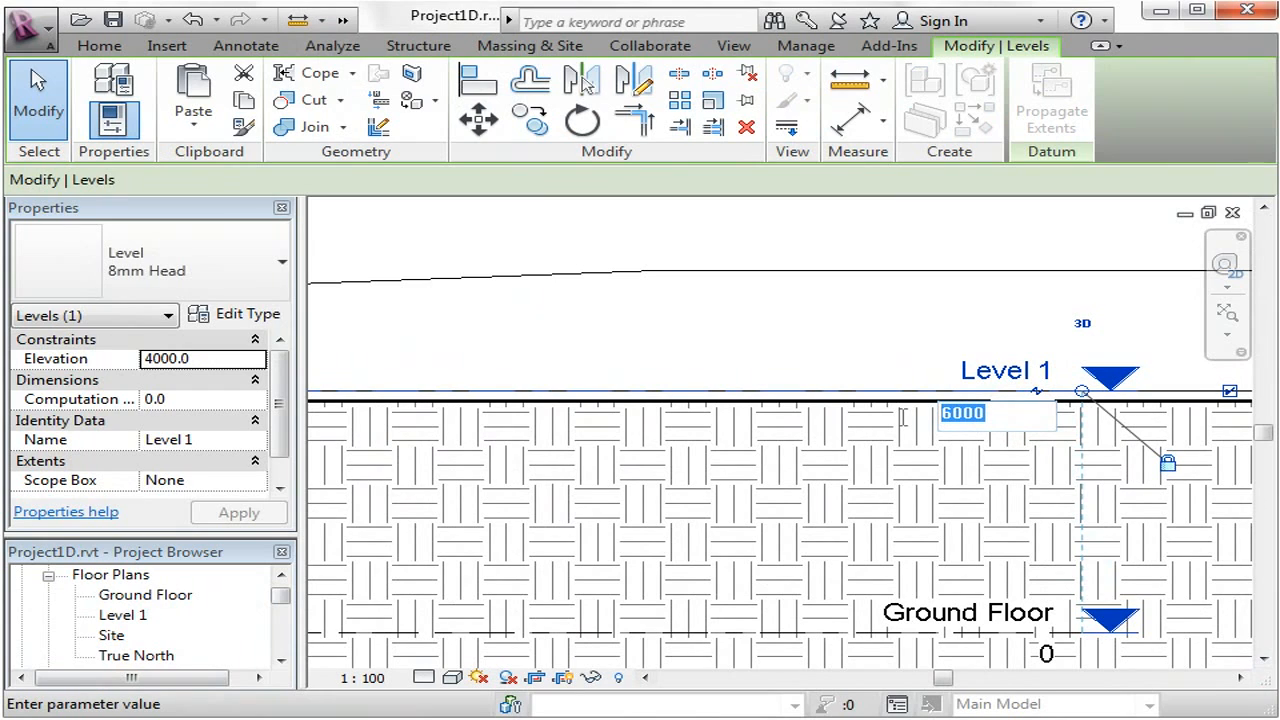
pyautogui.click(1037, 421)
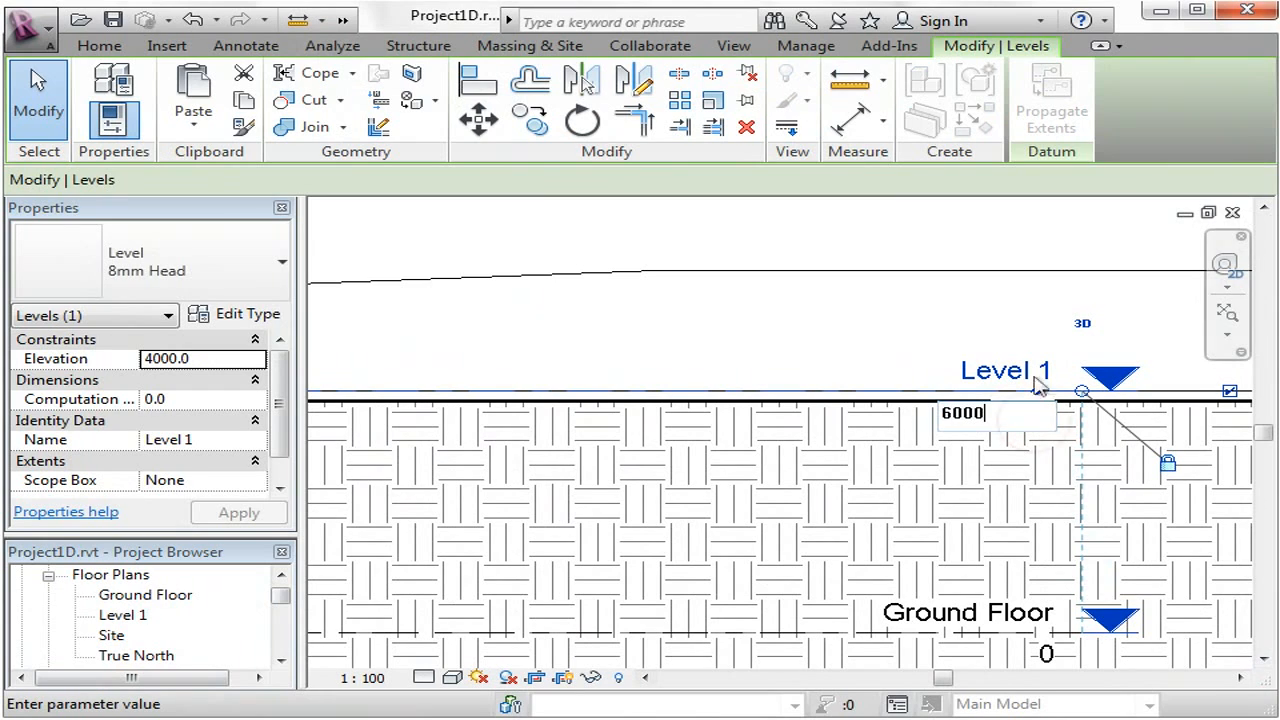
pyautogui.press('Return')
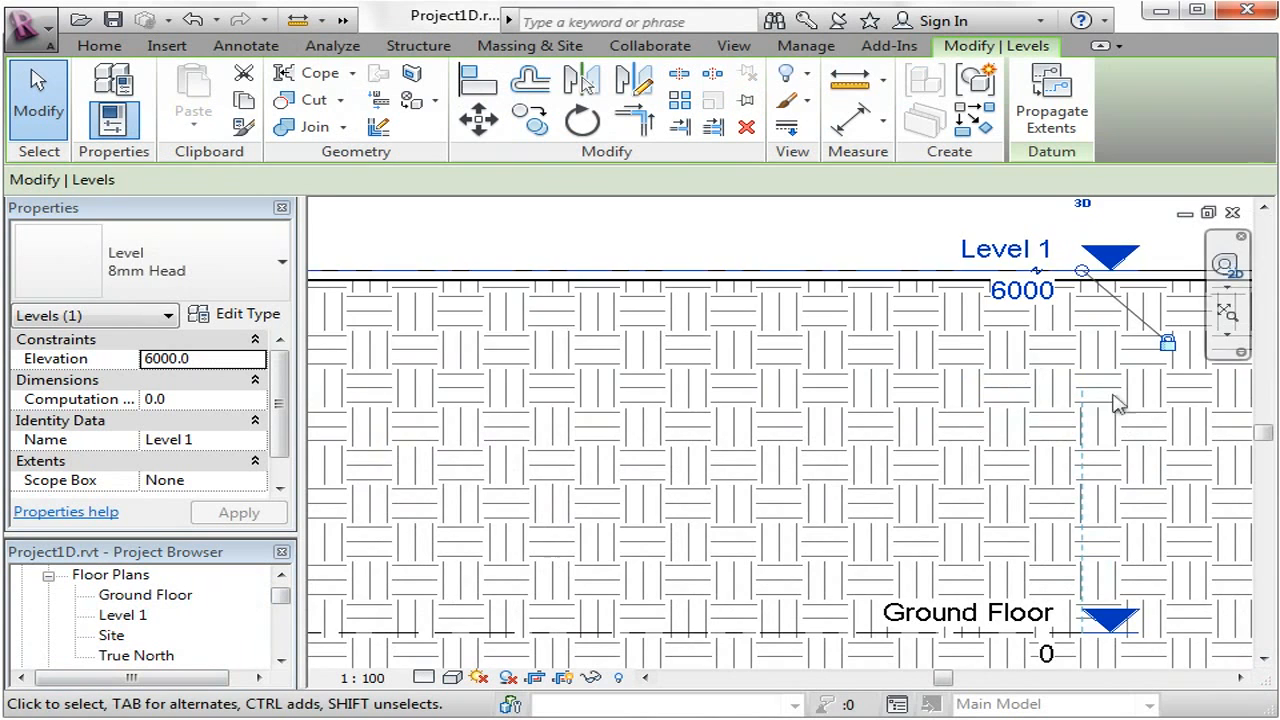
# Step: Select the building pad and examine how its edge meets the terrain with Level 1 at 6000
pyautogui.scroll(-2, 1114, 403)
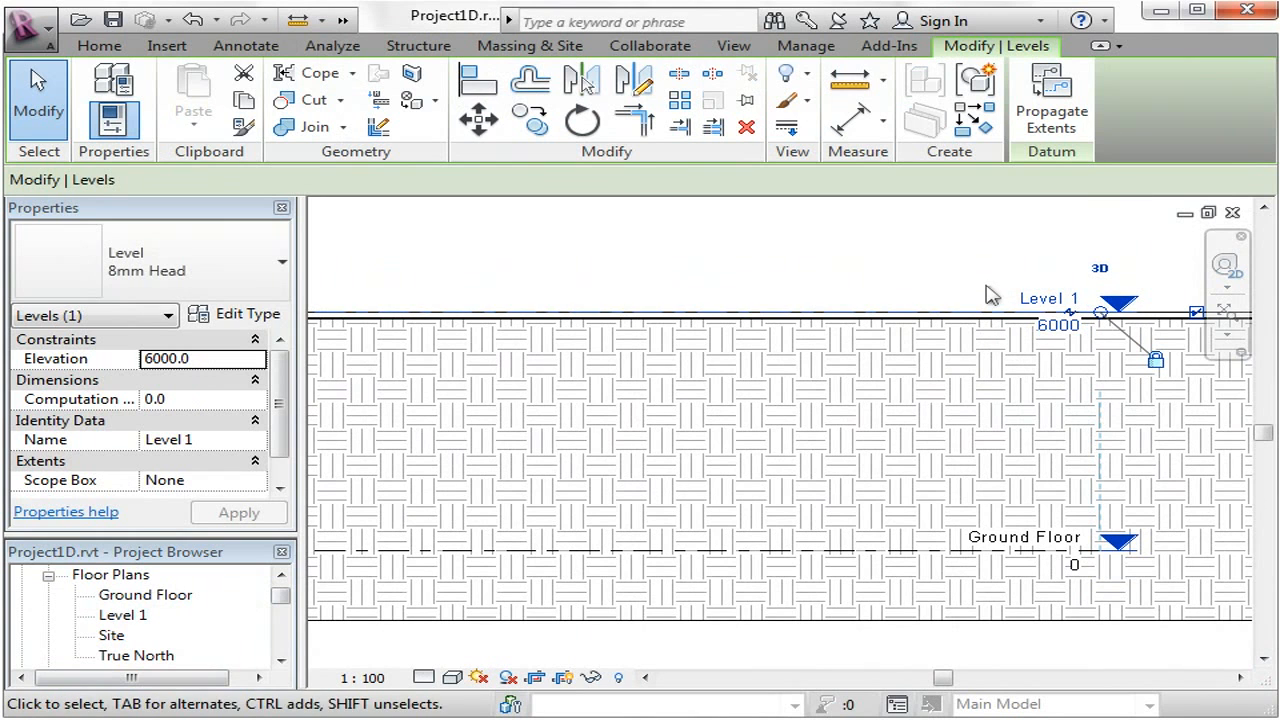
pyautogui.click(669, 388)
pyautogui.moveTo(669, 388); pyautogui.dragTo(771, 429, button='middle')
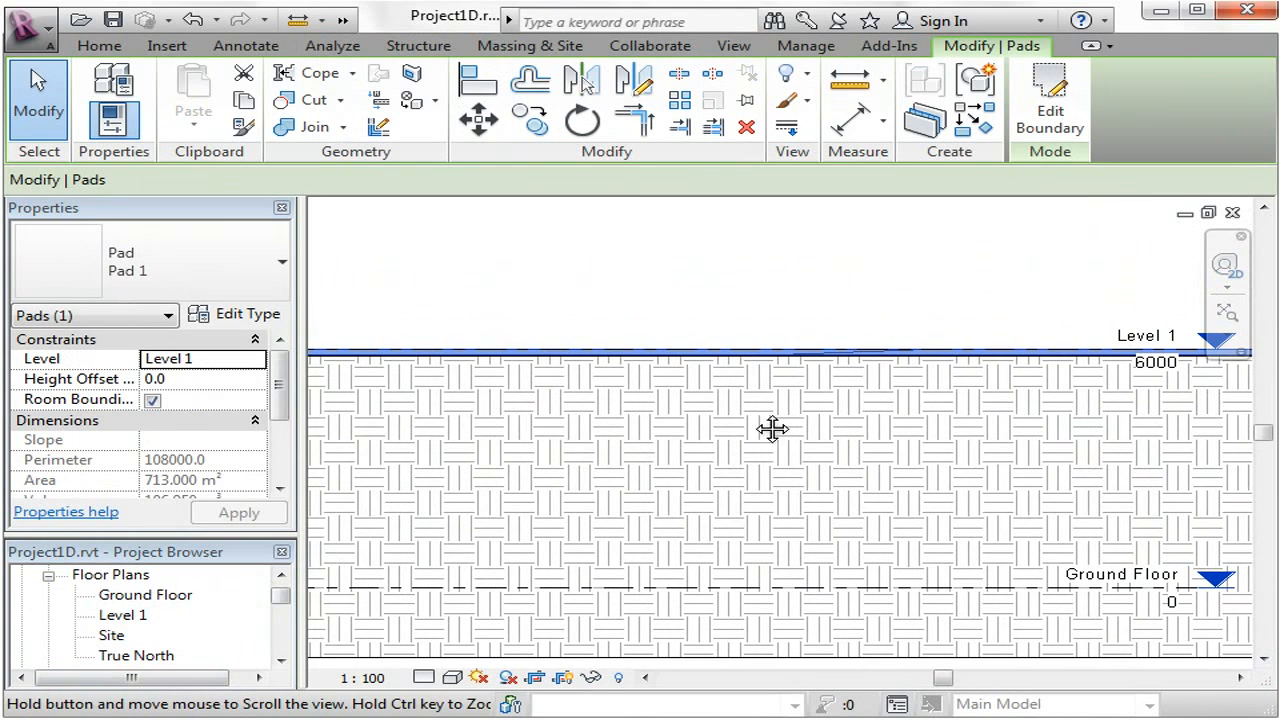
pyautogui.moveTo(537, 440); pyautogui.dragTo(1006, 394, button='middle')
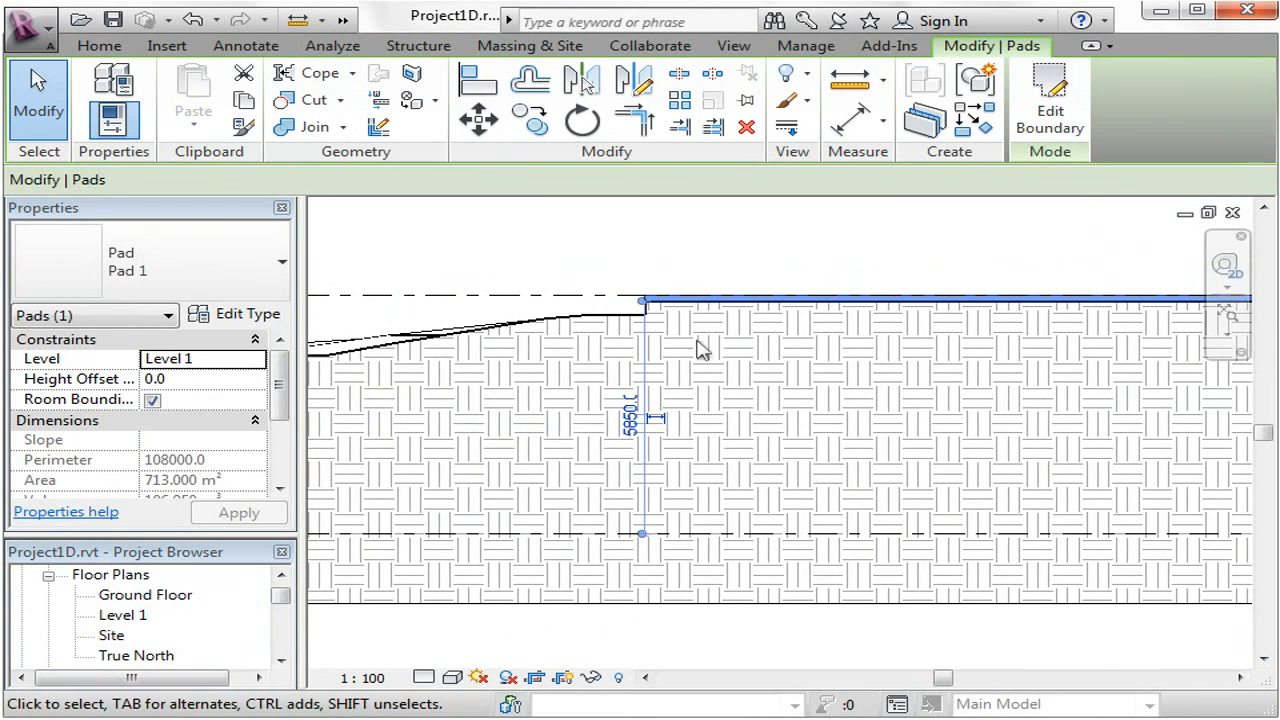
pyautogui.moveTo(697, 349); pyautogui.dragTo(694, 380, button='middle')
pyautogui.scroll(5, 660, 340)
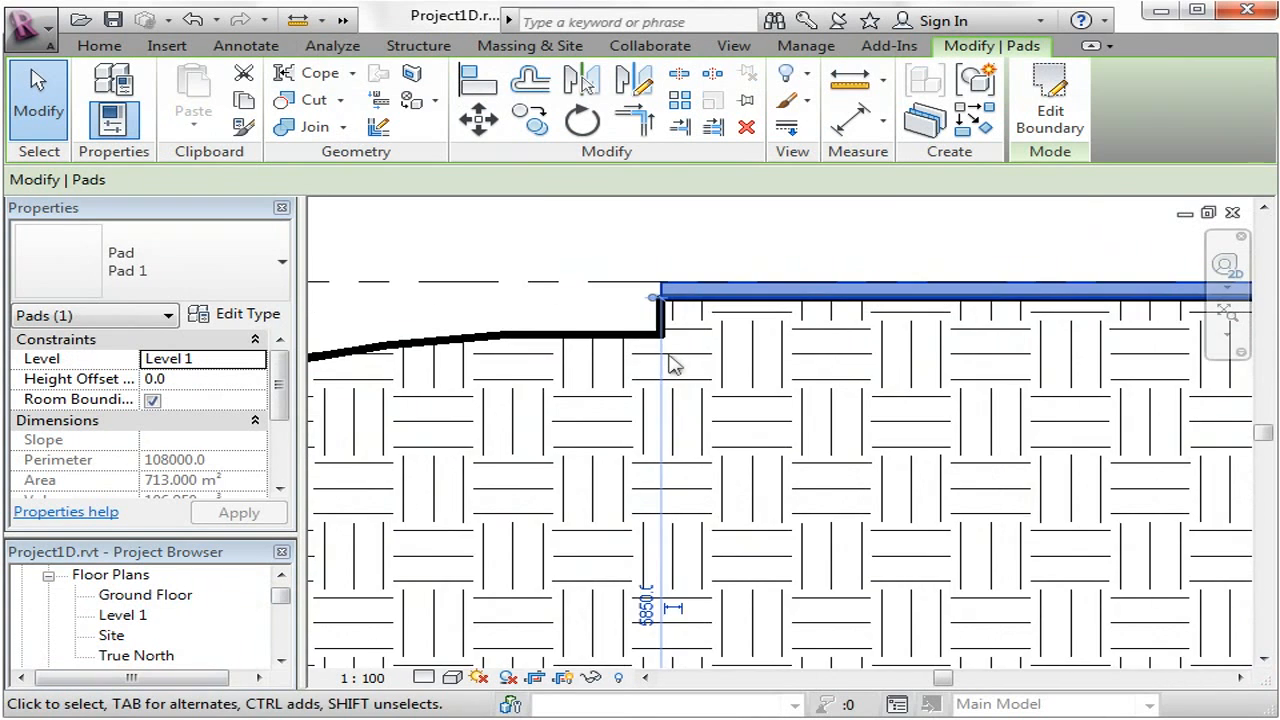
pyautogui.click(634, 226)
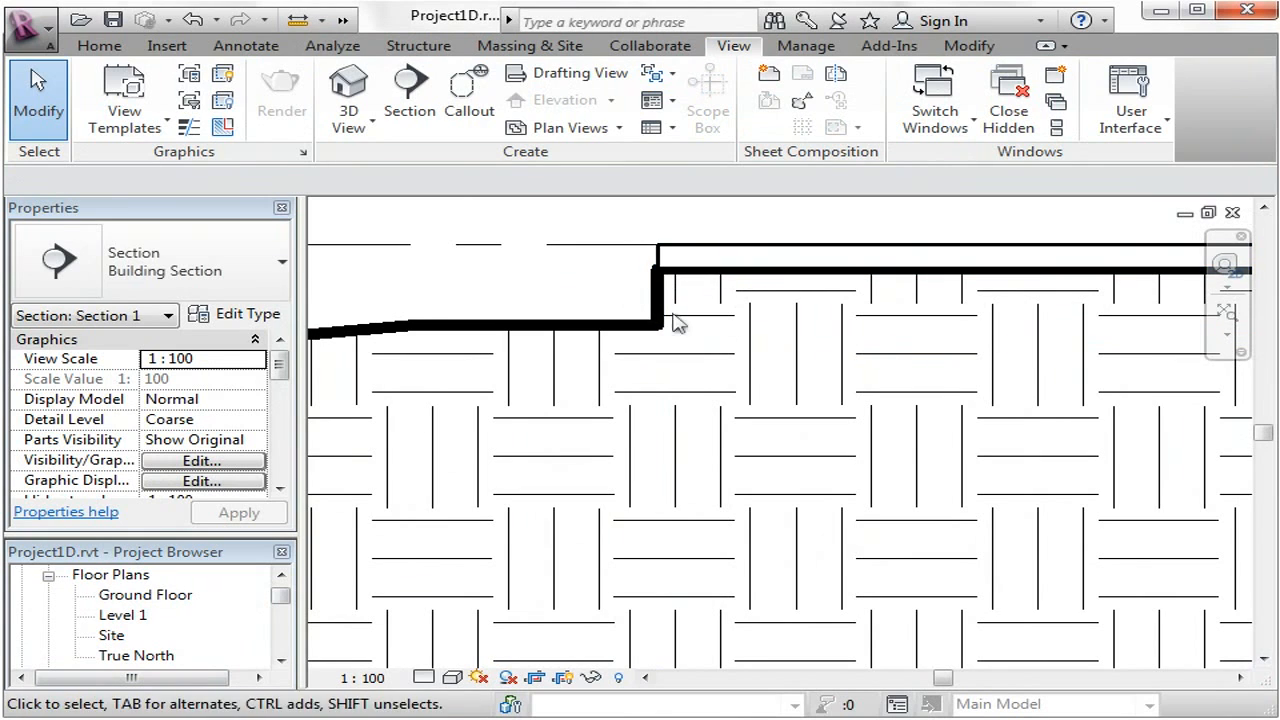
pyautogui.scroll(-3, 365, 465)
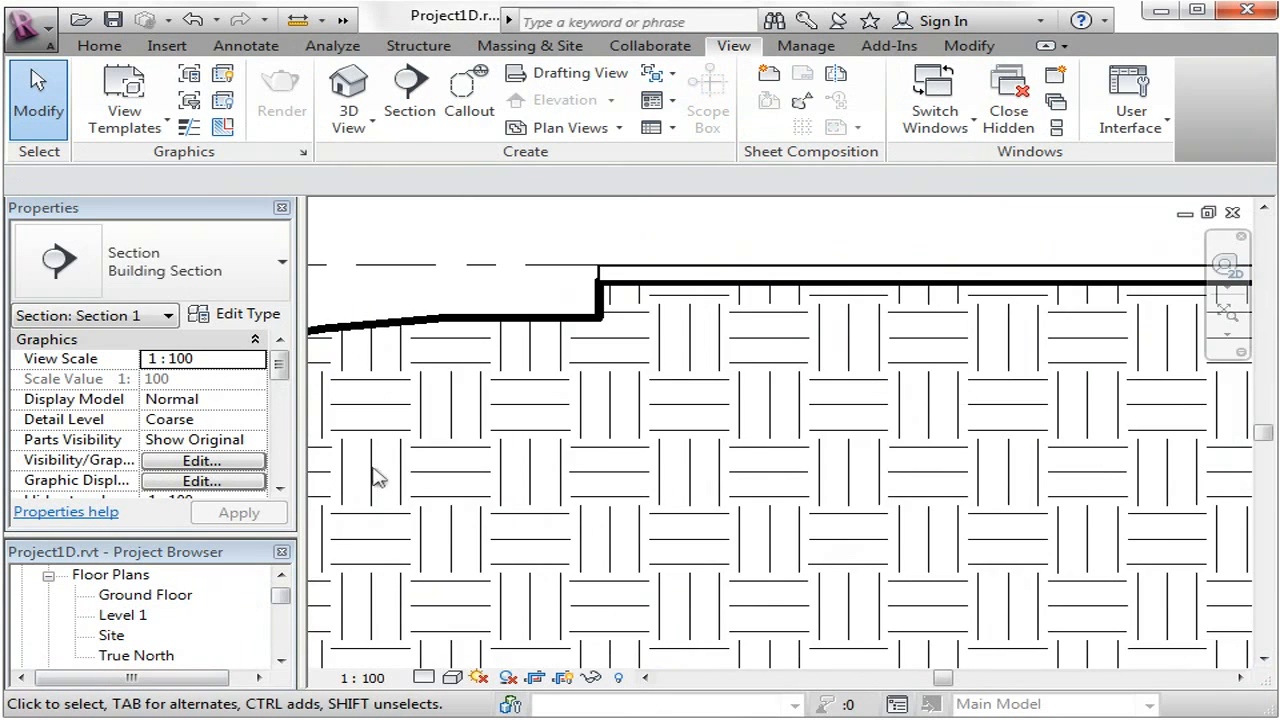
pyautogui.scroll(-2, 480, 305)
pyautogui.scroll(-2, 414, 291)
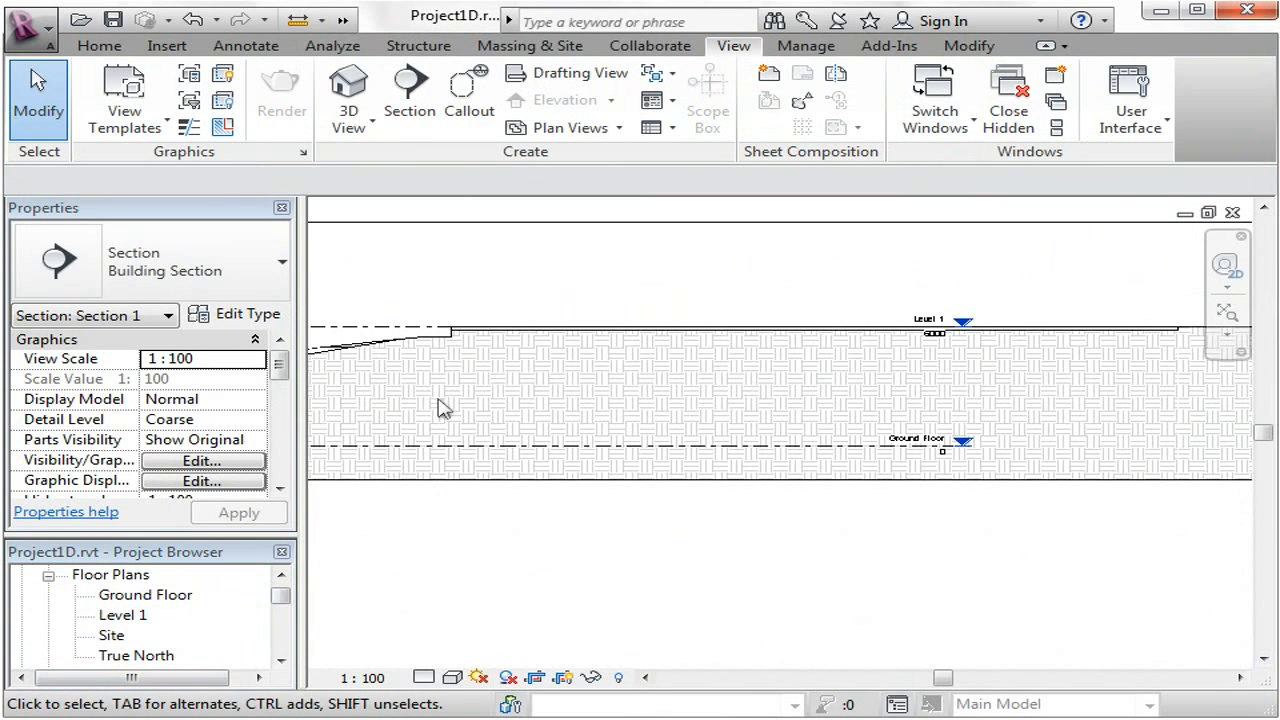
# Step: Set the elevation of Level 1 to 8000 and bring the full length of the raised pad into view
pyautogui.scroll(1, 914, 332)
pyautogui.click(955, 338)
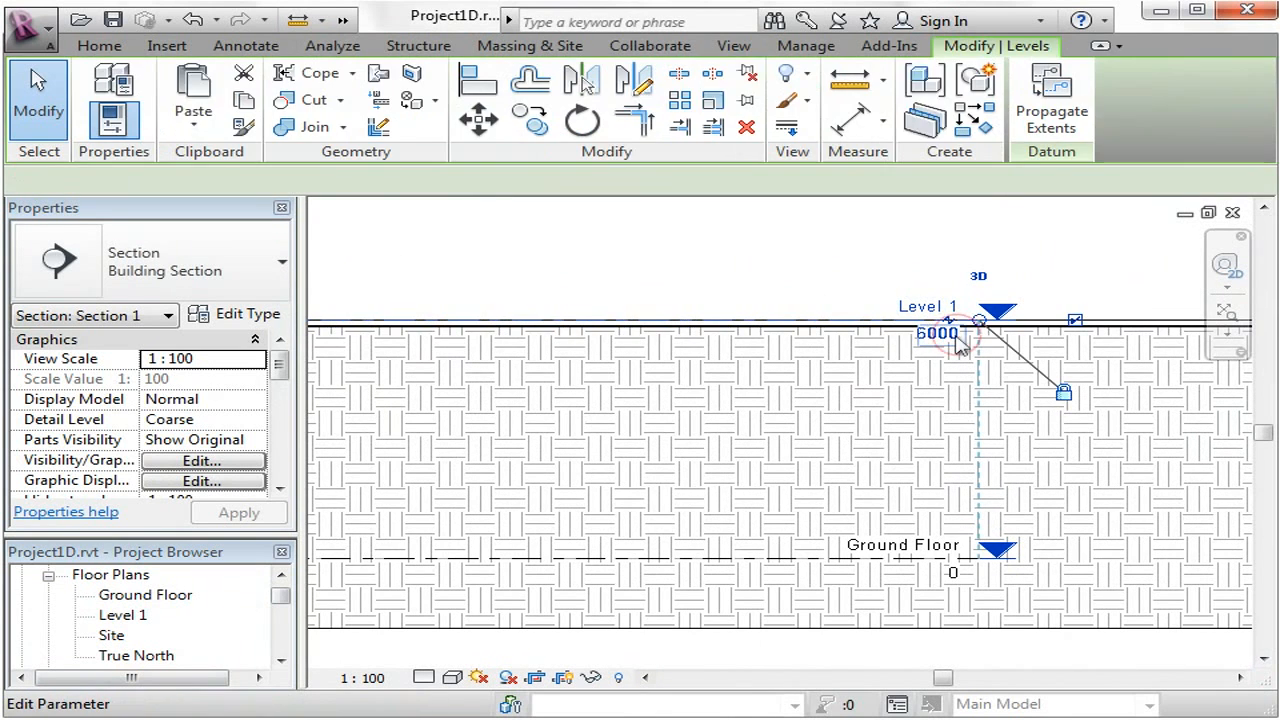
pyautogui.click(941, 338)
pyautogui.write('8000')
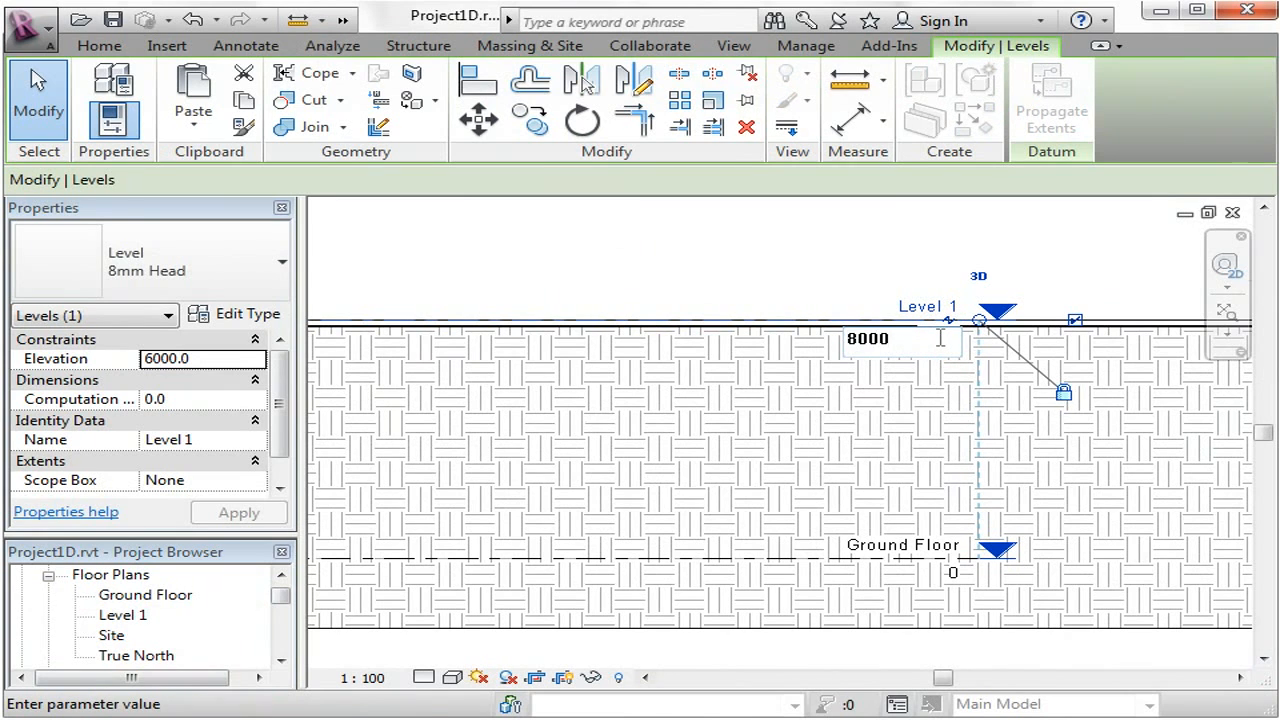
pyautogui.press('Return')
pyautogui.scroll(-3, 1100, 434)
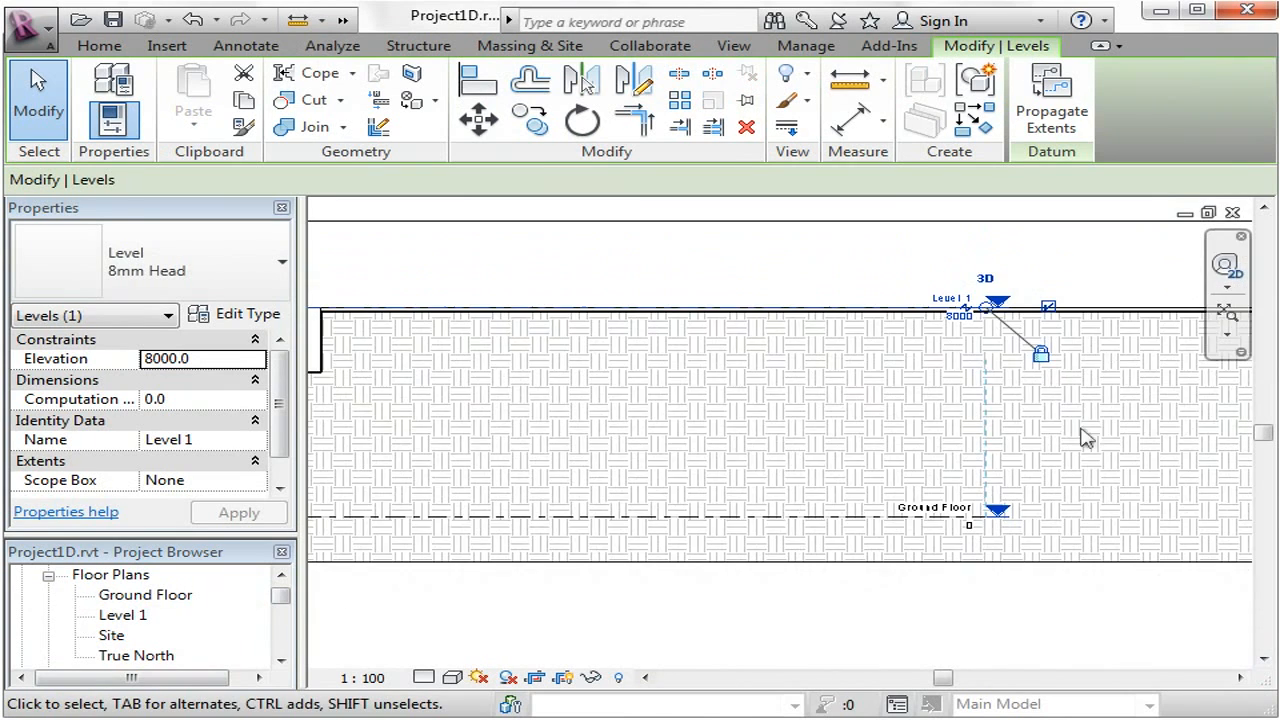
pyautogui.moveTo(629, 409); pyautogui.dragTo(420, 346, button='middle')
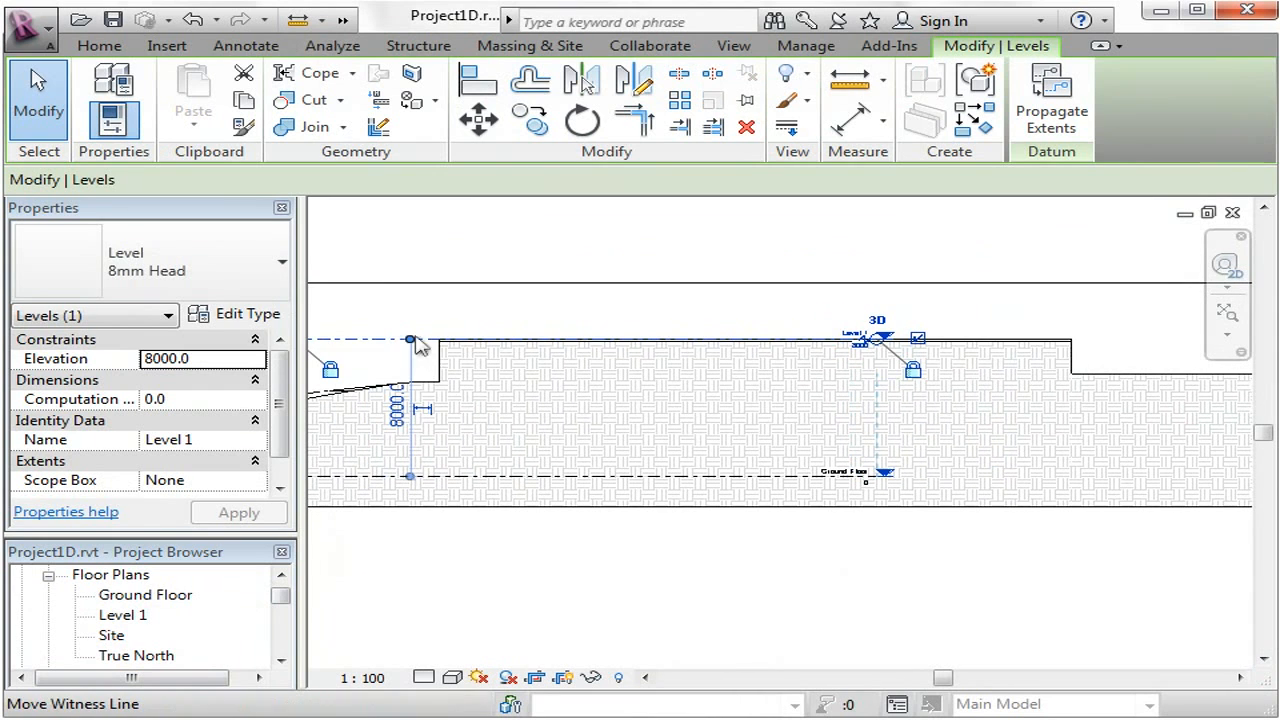
pyautogui.click(1077, 316)
# Step: Open the 3D view and orbit around the raised building pad to examine how the terrain fills beneath it
pyautogui.click(735, 46)
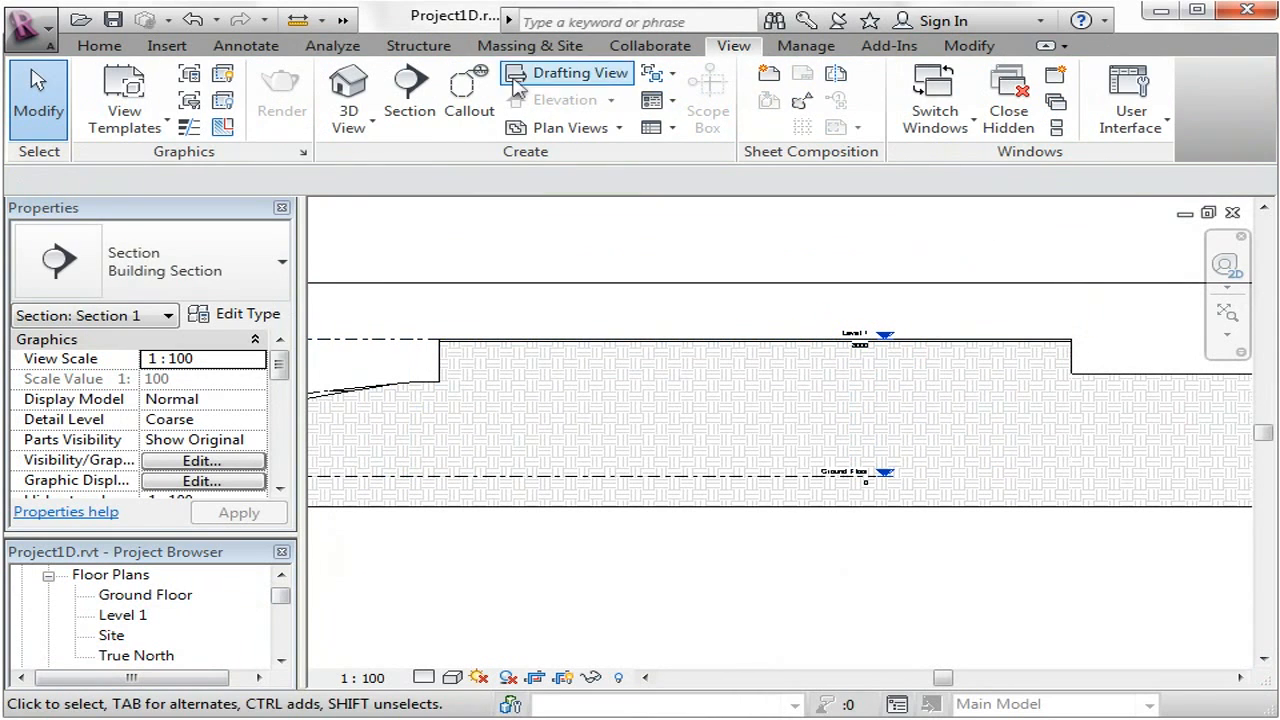
pyautogui.click(348, 85)
pyautogui.keyDown('shift'); pyautogui.moveTo(1060, 590); pyautogui.dragTo(1086, 534, button='middle'); pyautogui.keyUp('shift')
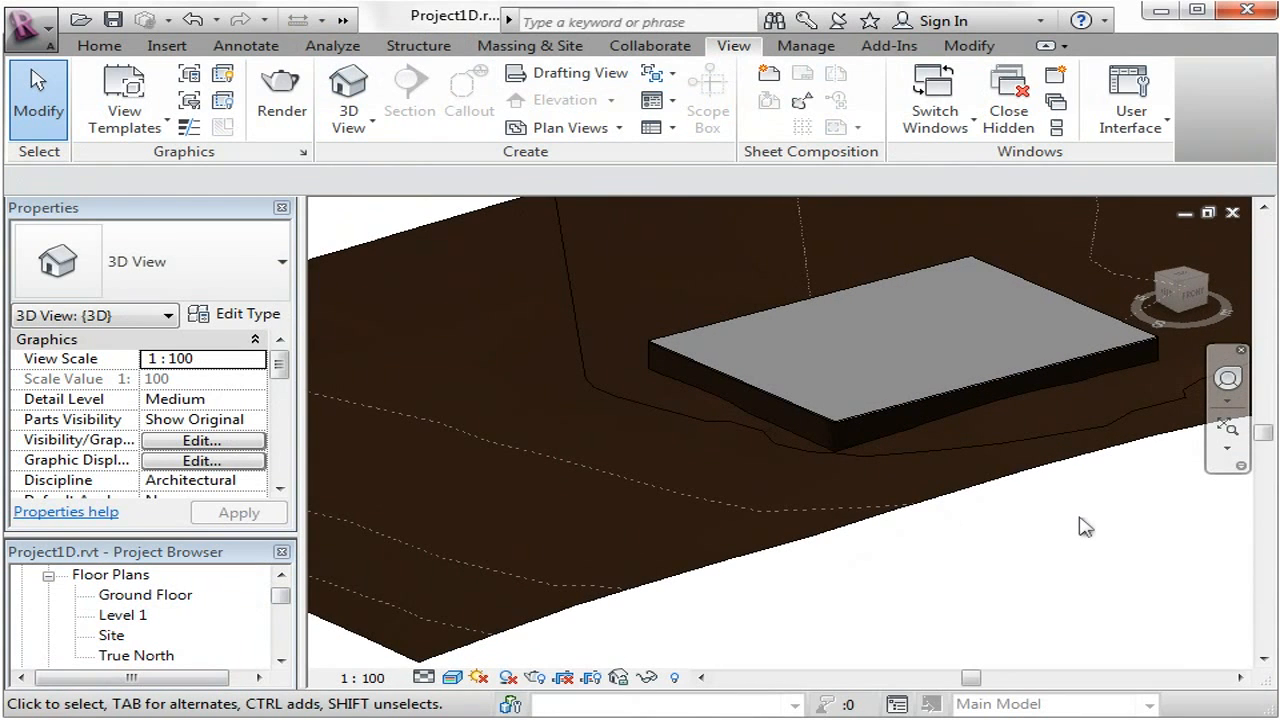